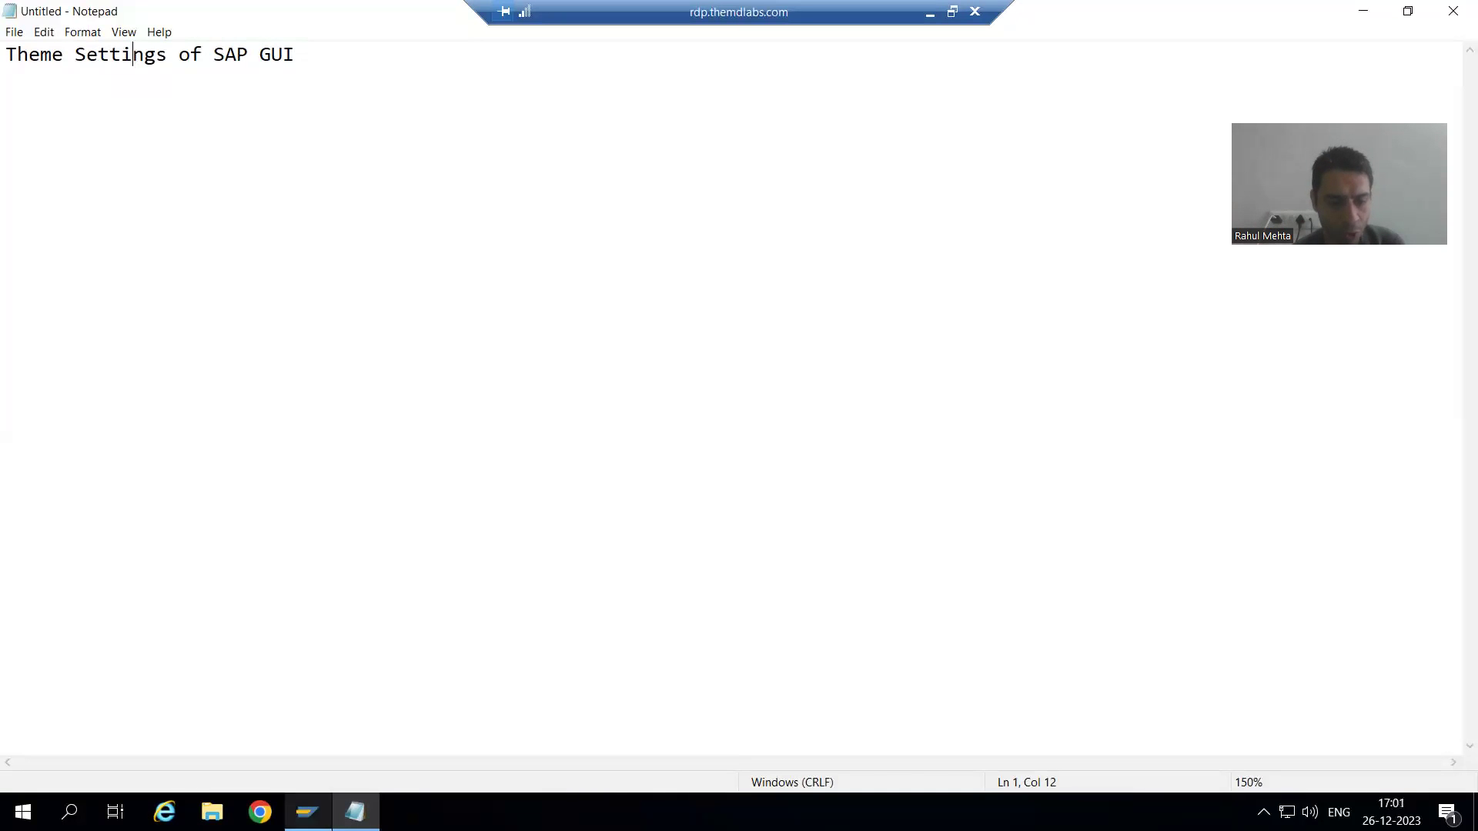
Bring up the SAP Logon system list from the taskbar
left_click(307, 812)
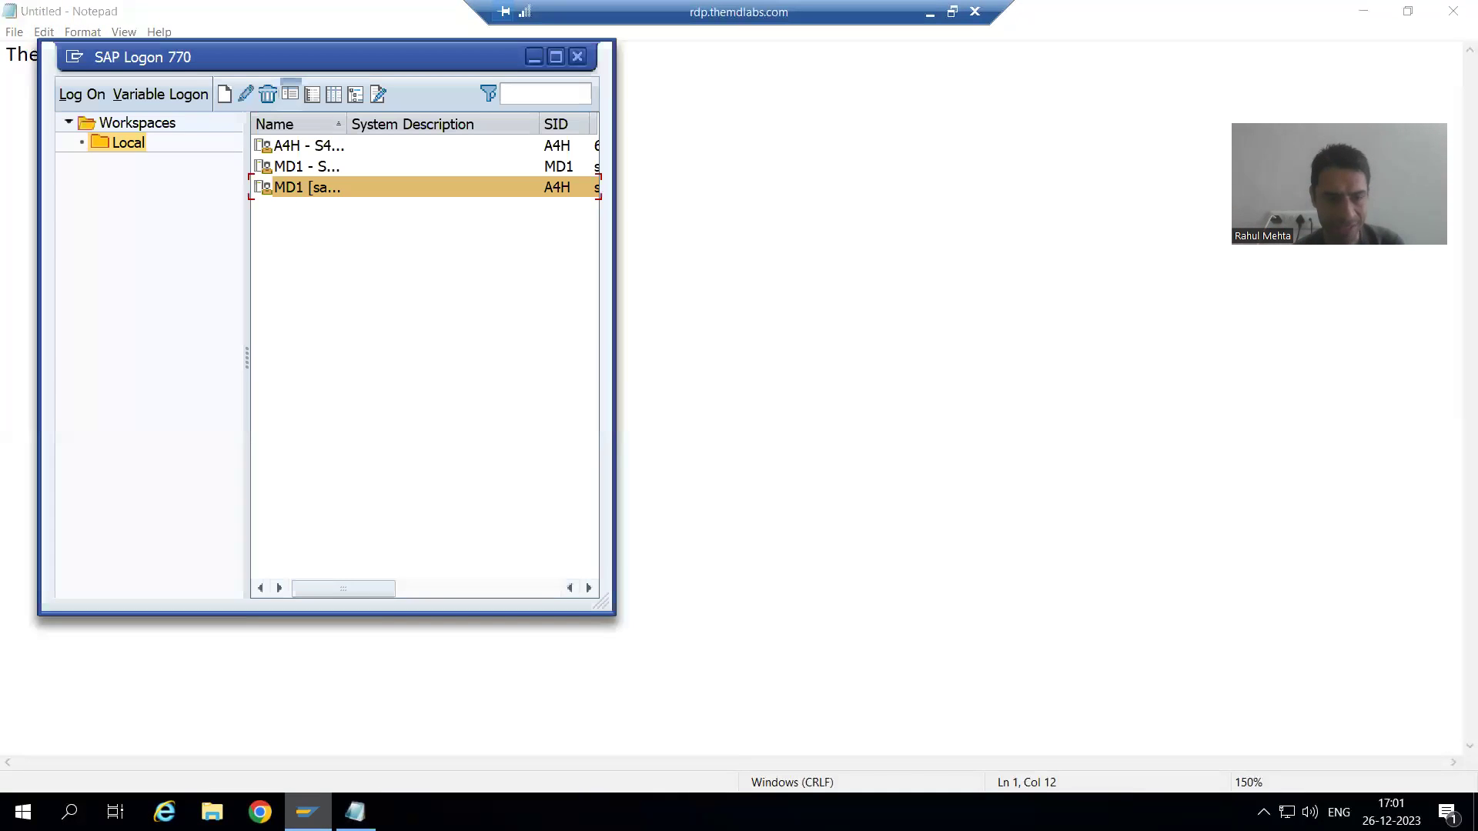
Log on to the A4H system and review Options > Theme Settings, cancelling without changes
right_click(291, 197)
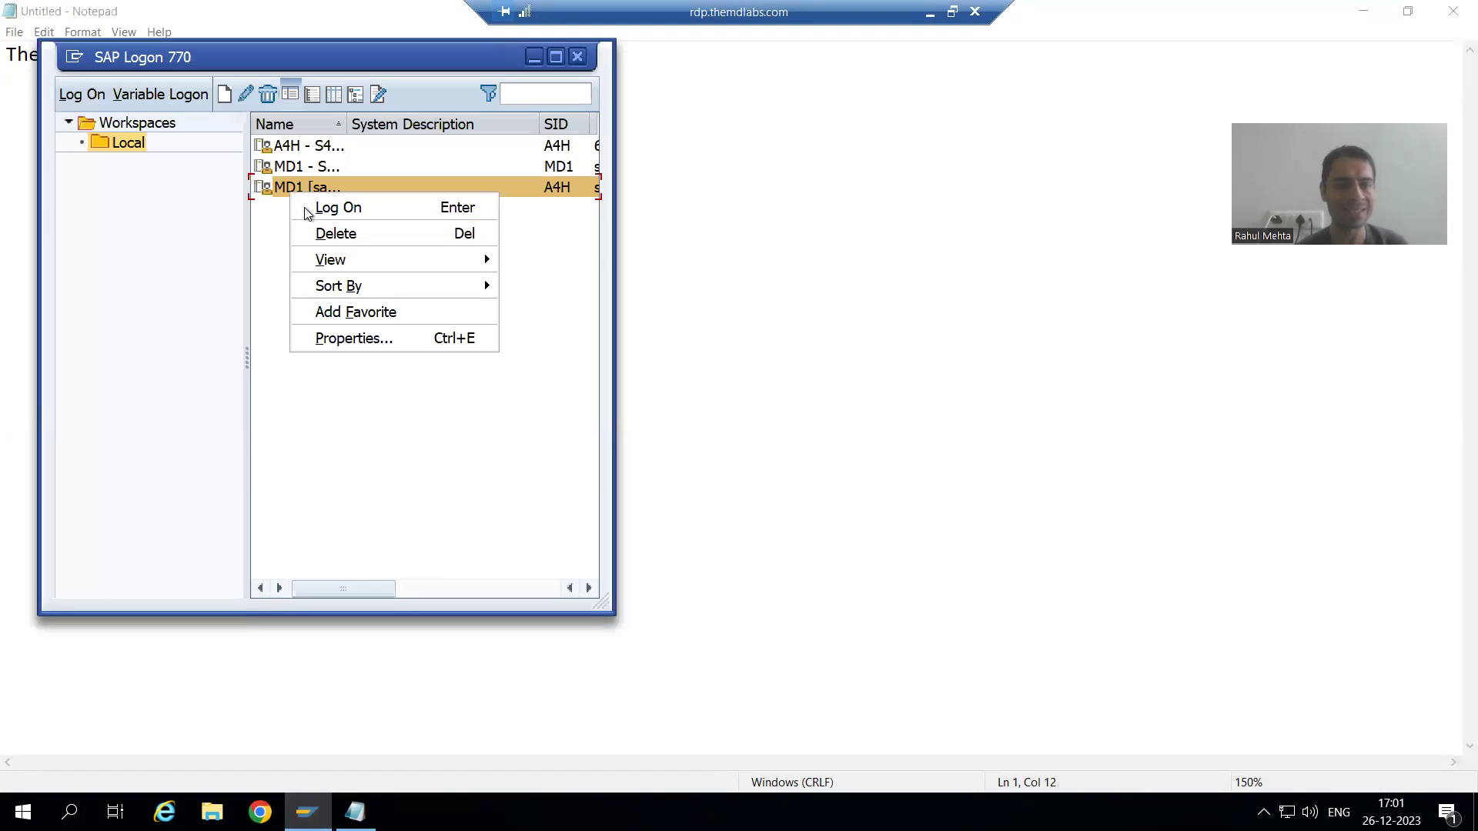
left_click(303, 206)
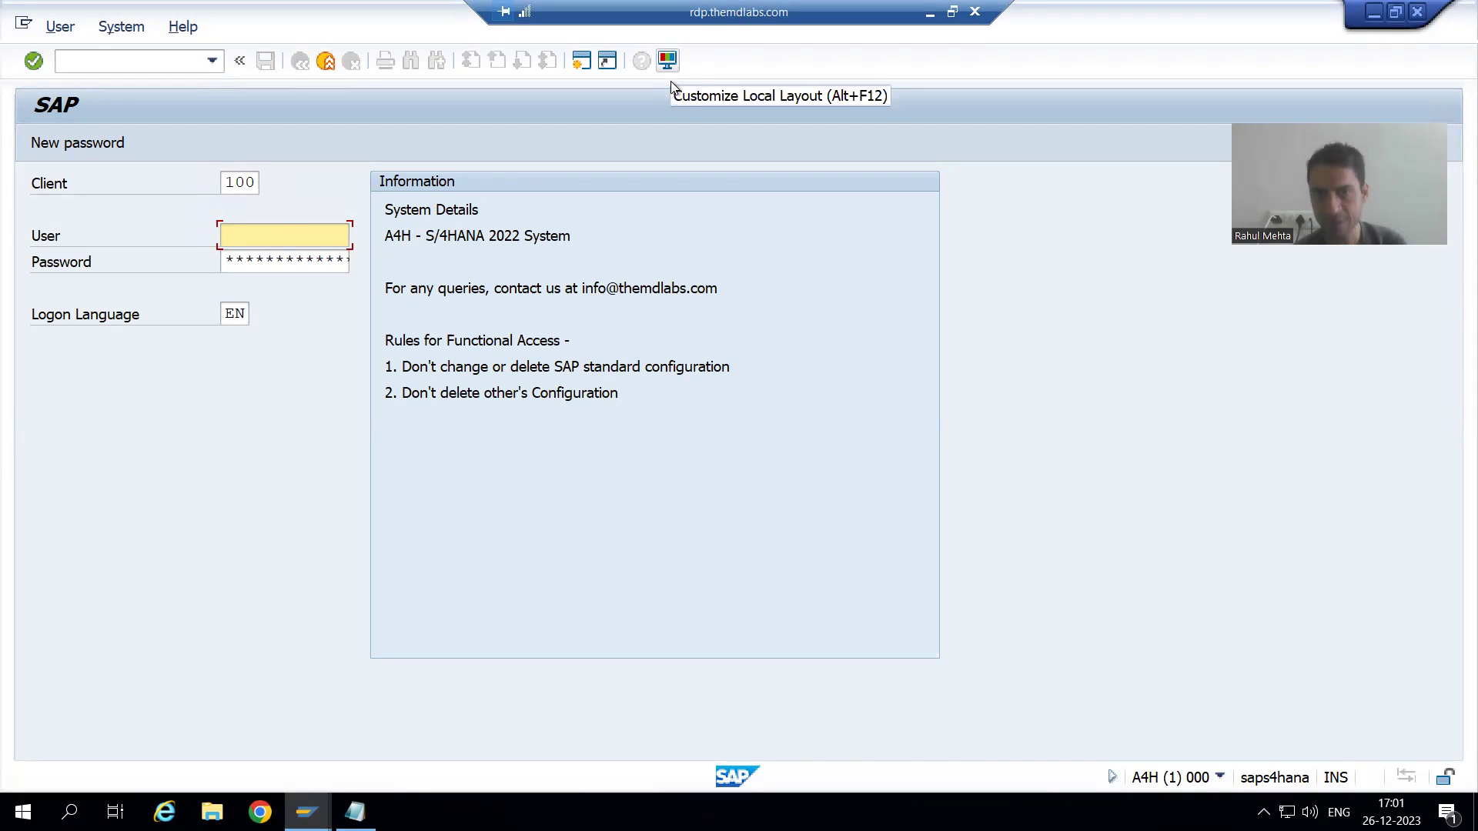
left_click(667, 61)
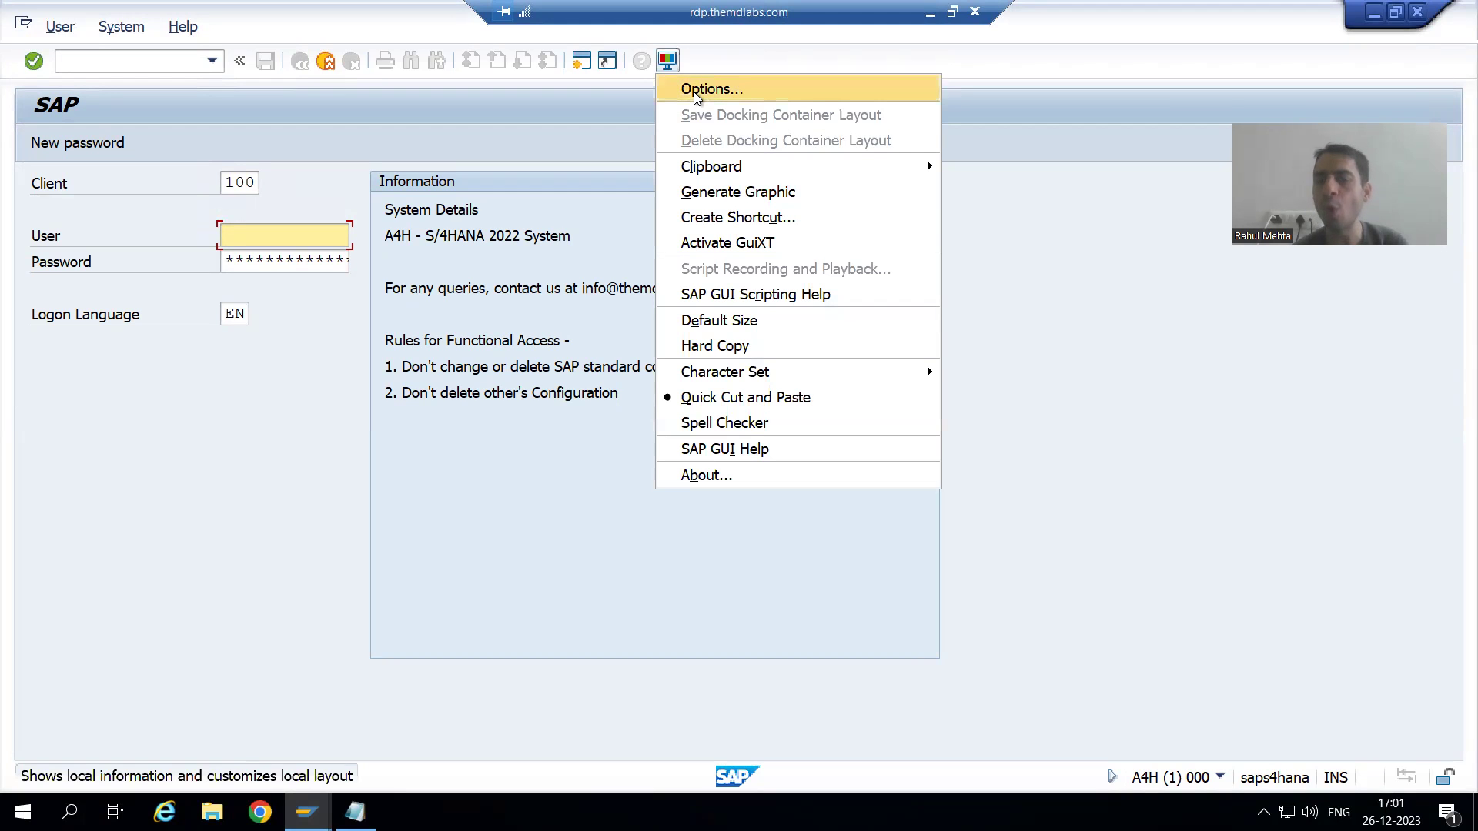
left_click(695, 91)
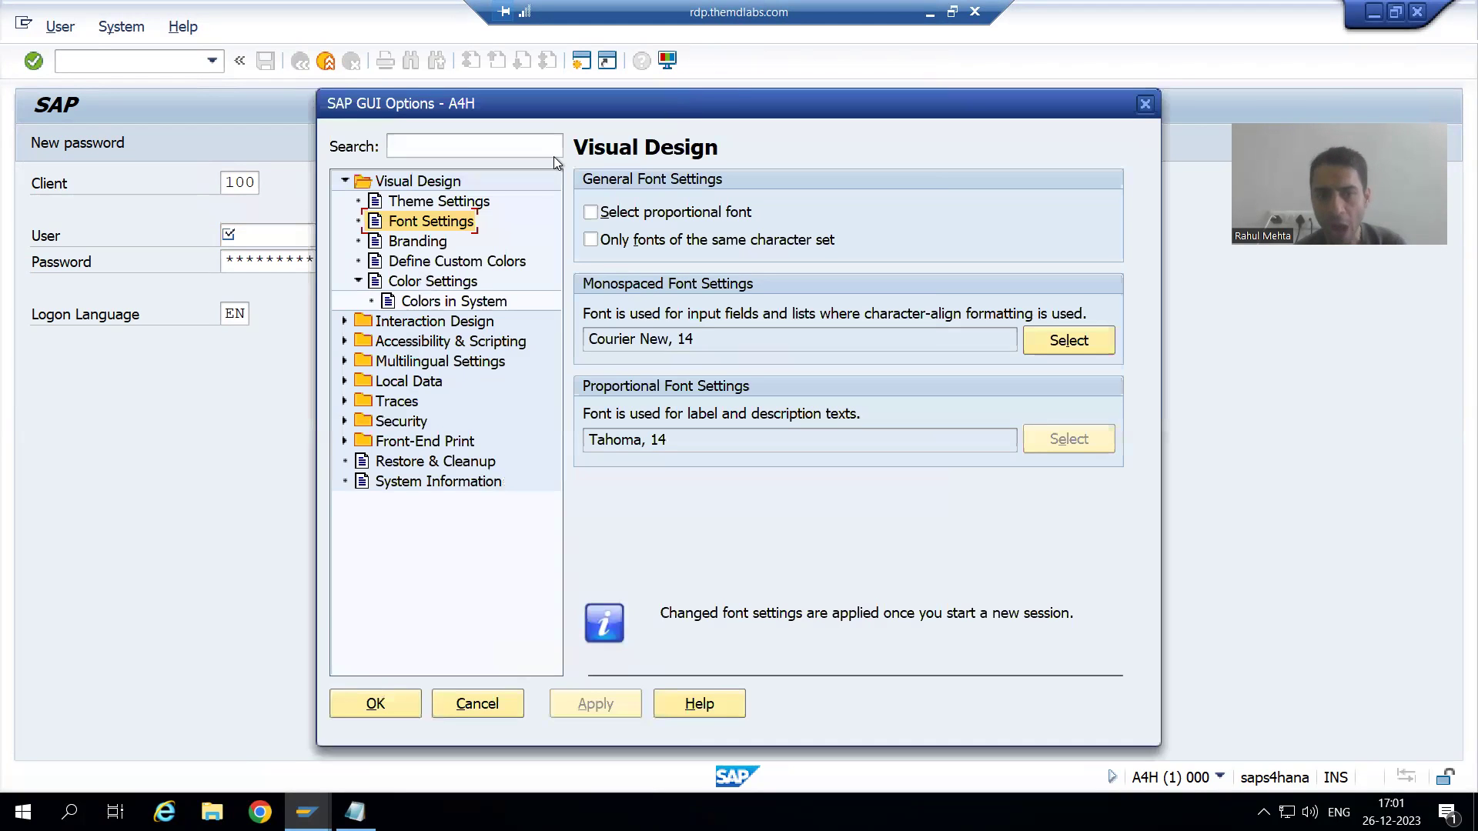
left_click(441, 205)
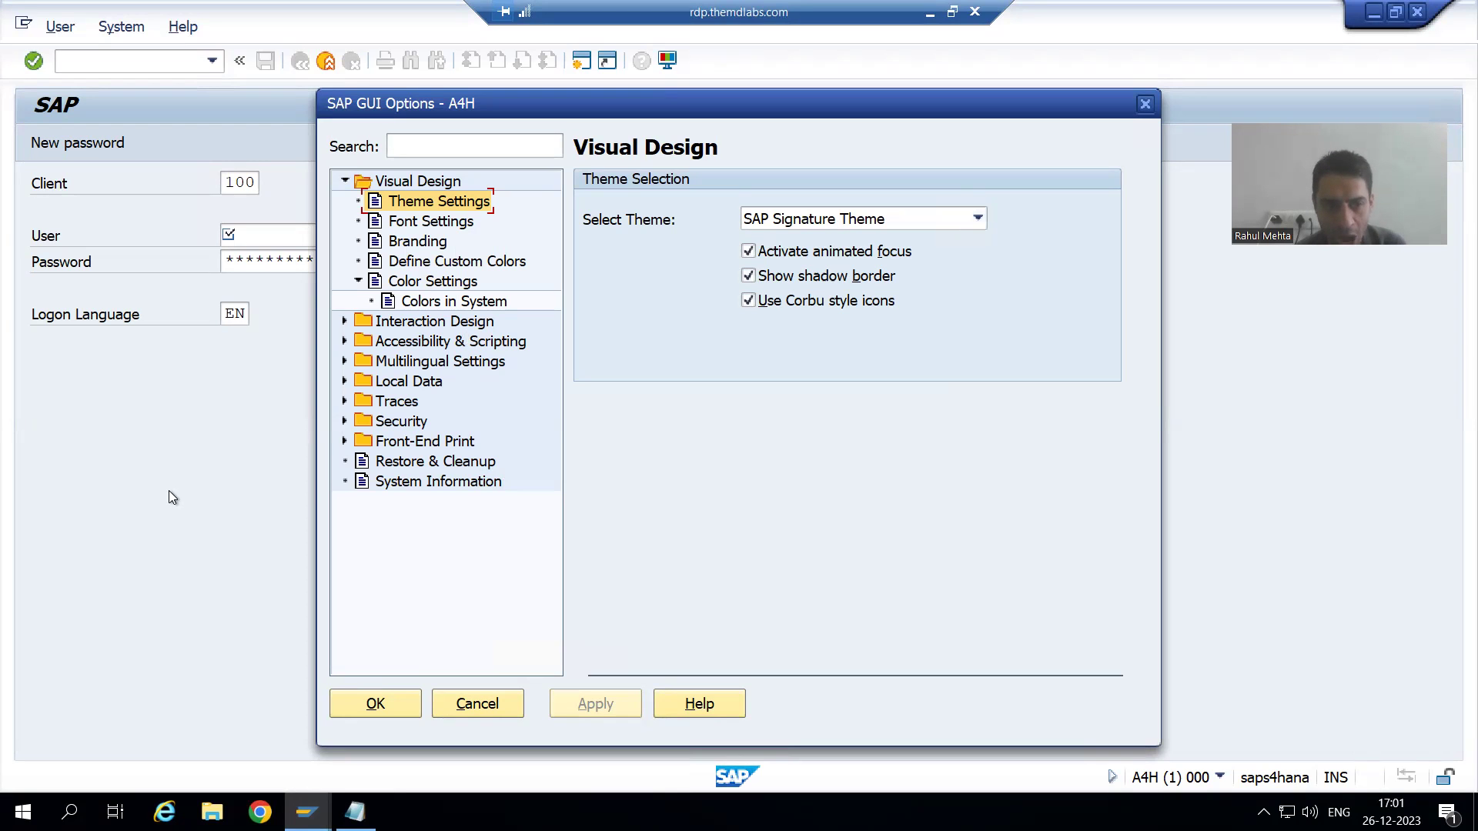
left_click(483, 702)
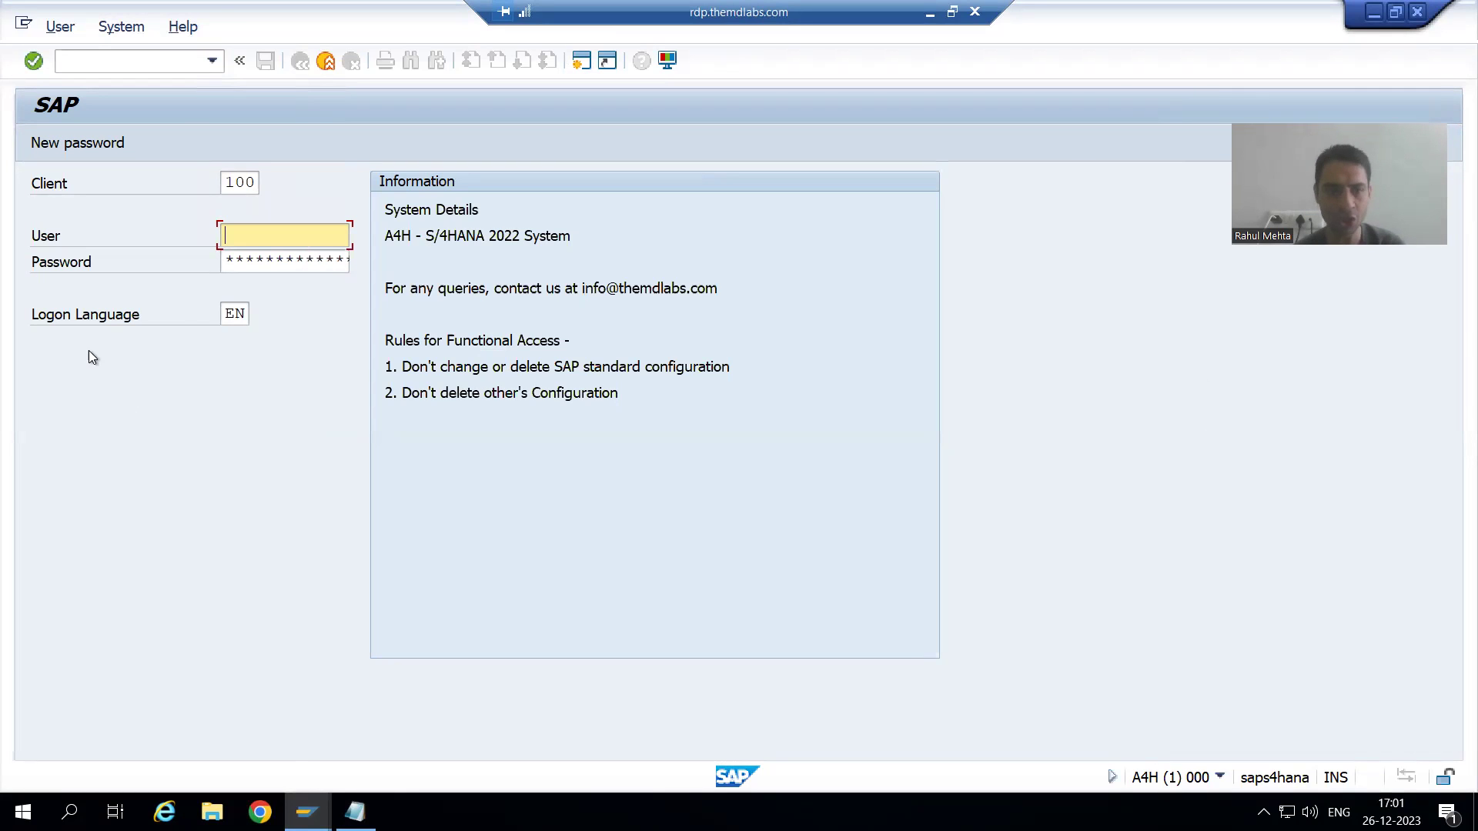
Sign in to A4H with the saved user name from history and the password
type("r")
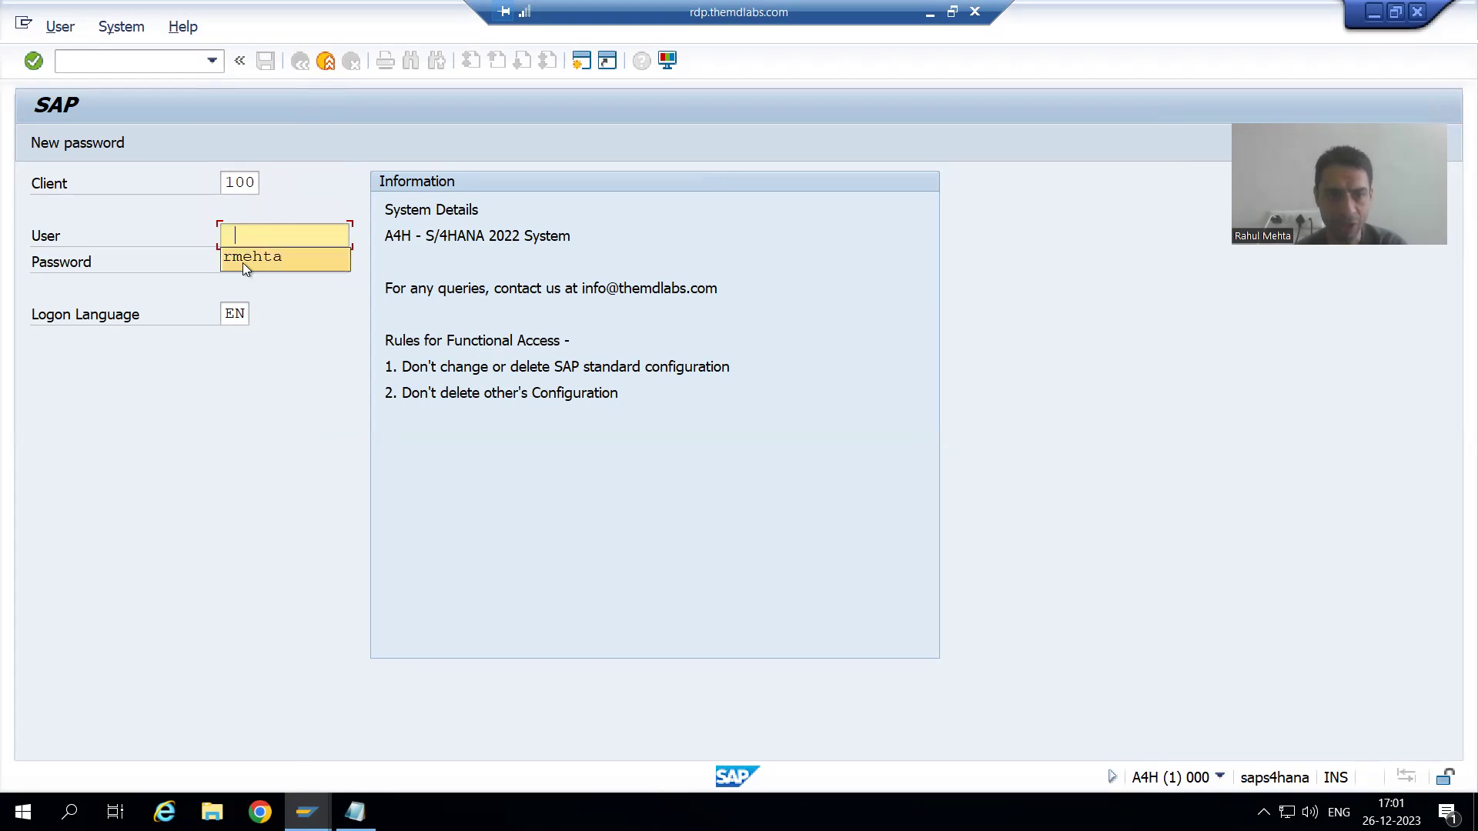
left_click(242, 262)
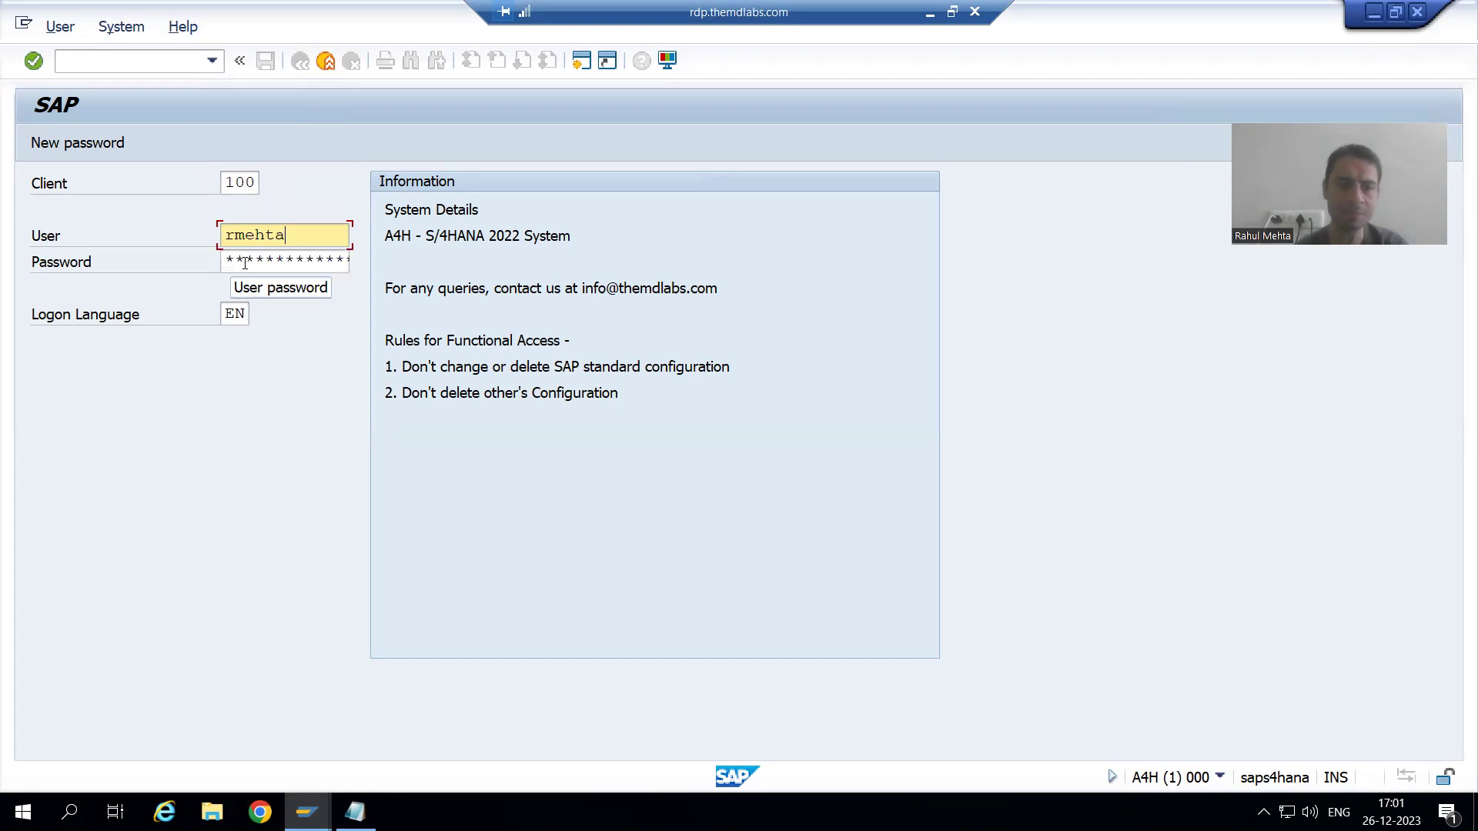
key("Tab")
type("*")
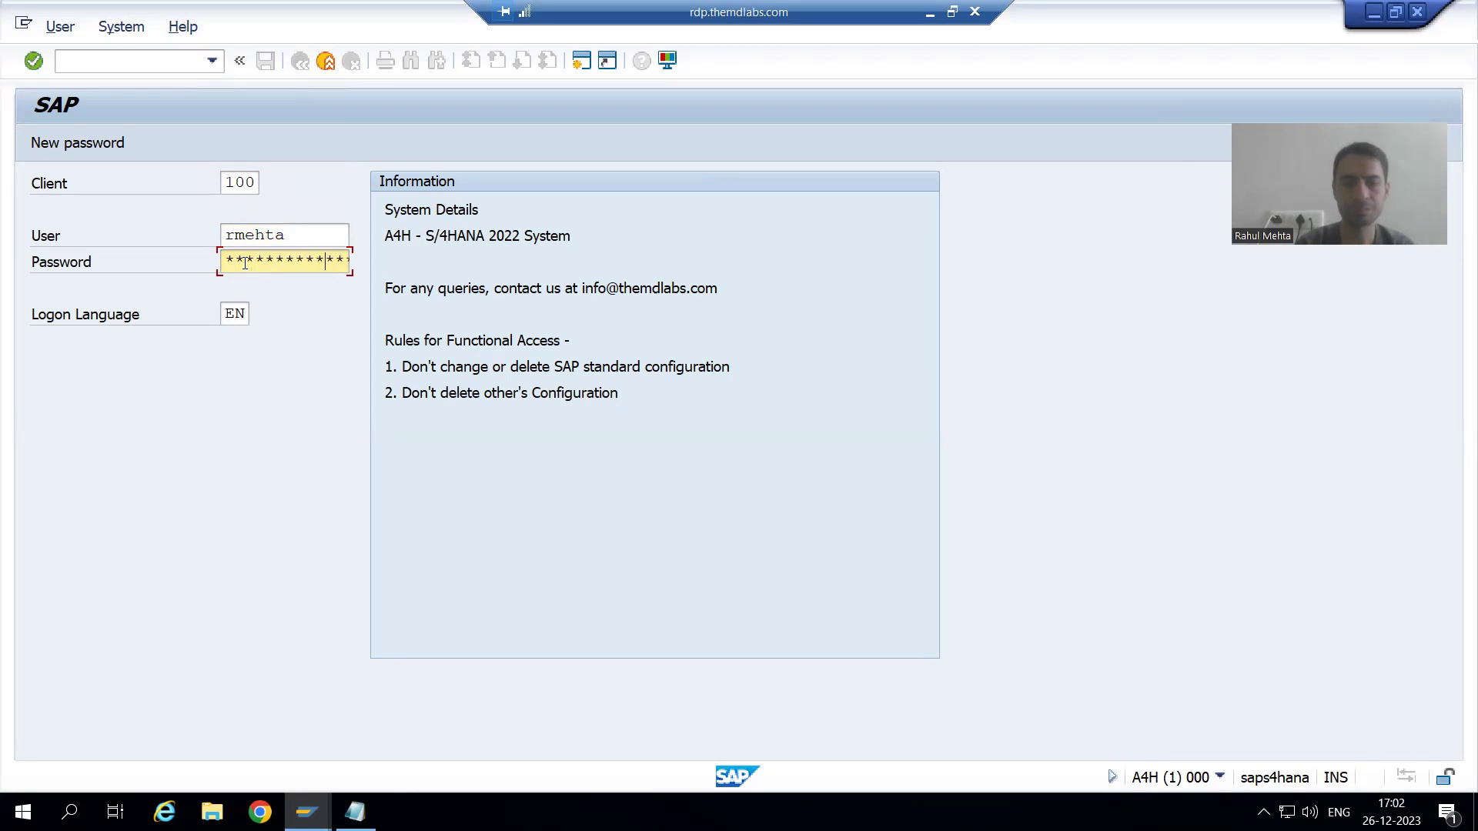
key("Return")
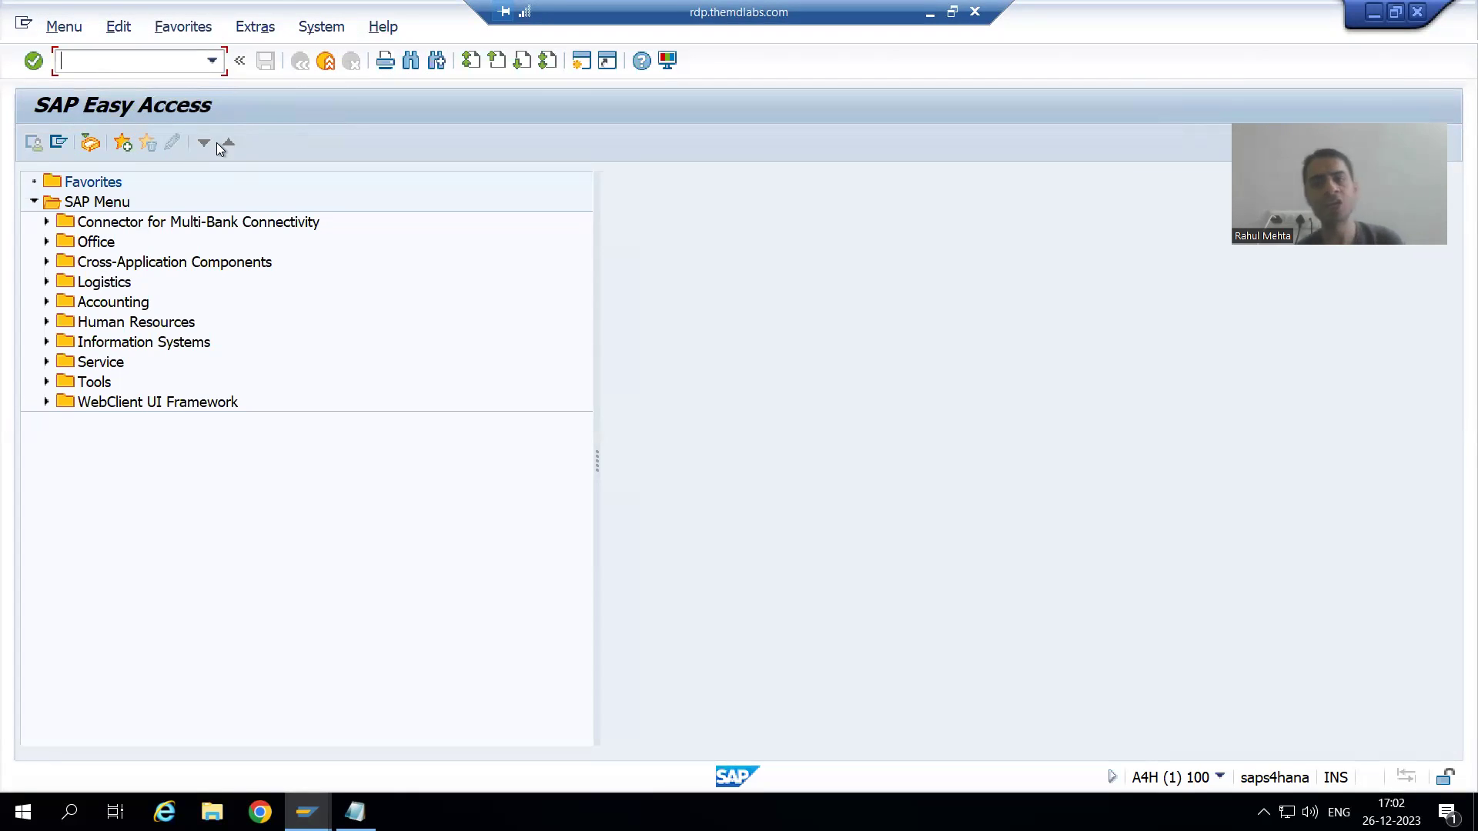
Review Theme Settings via Alt+F12 Options without changes, then log off despite unsaved data
key("alt+F12")
left_click(695, 89)
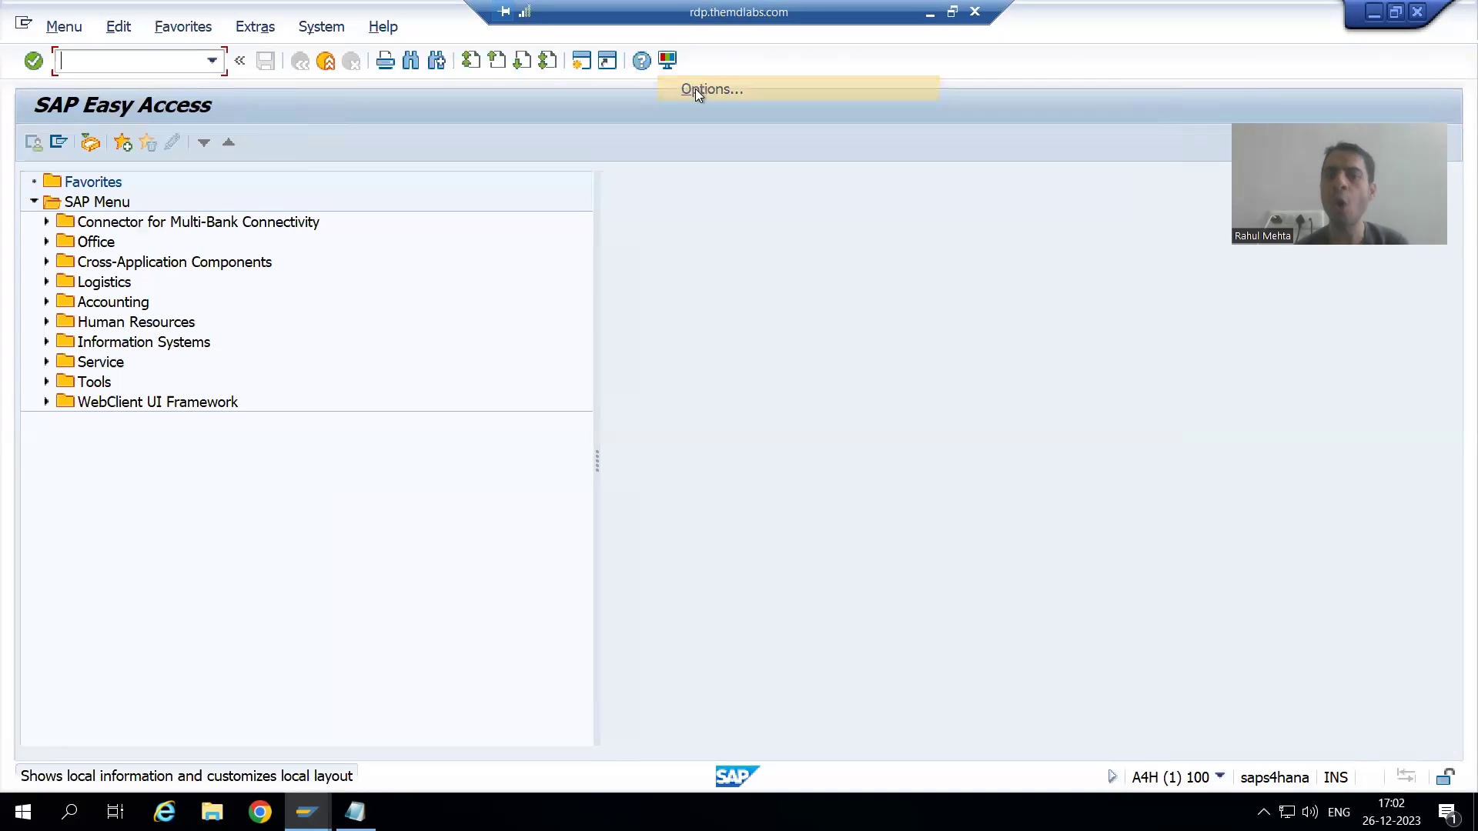
left_click(398, 203)
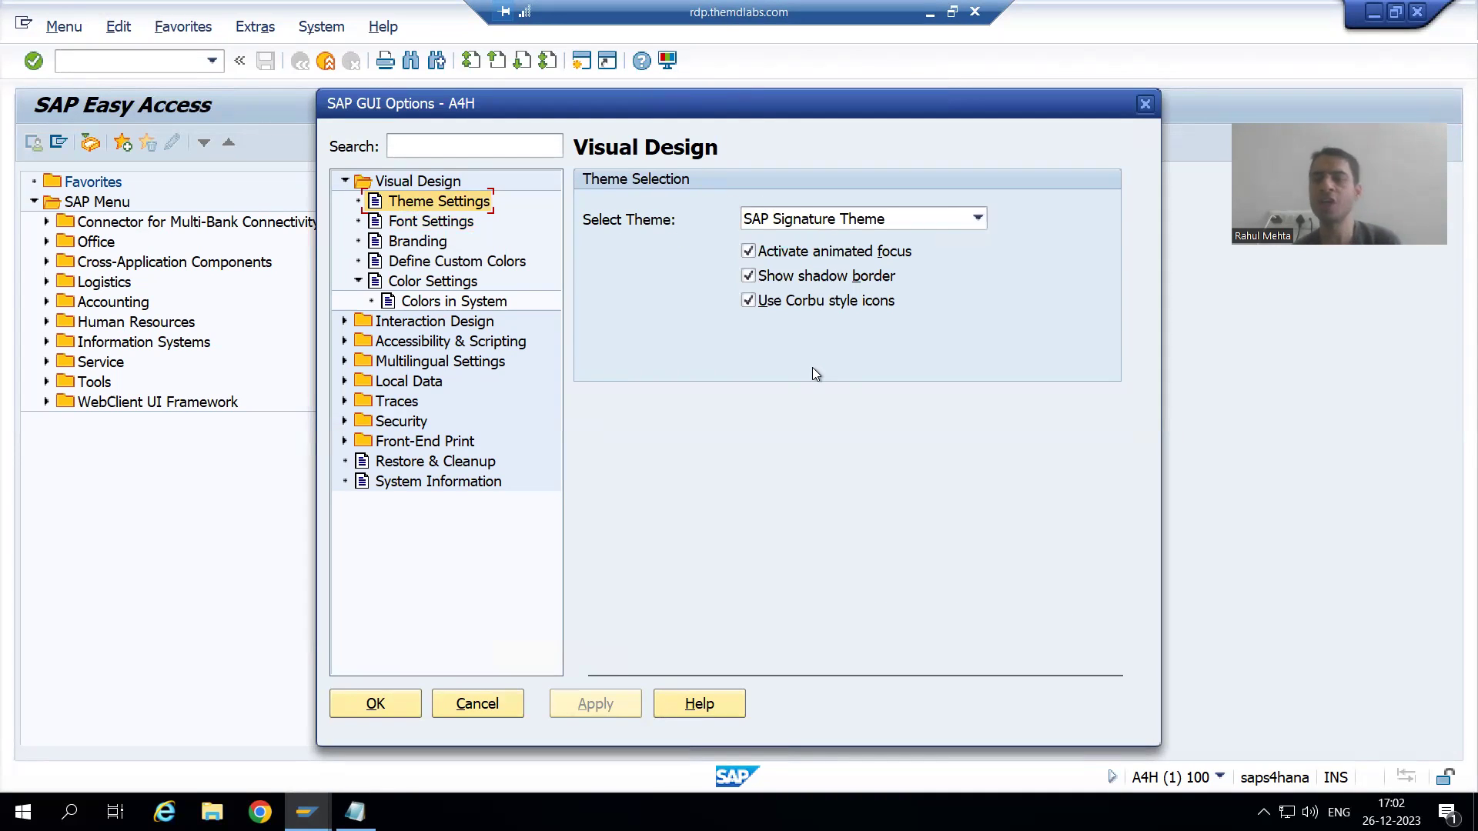
left_click(476, 704)
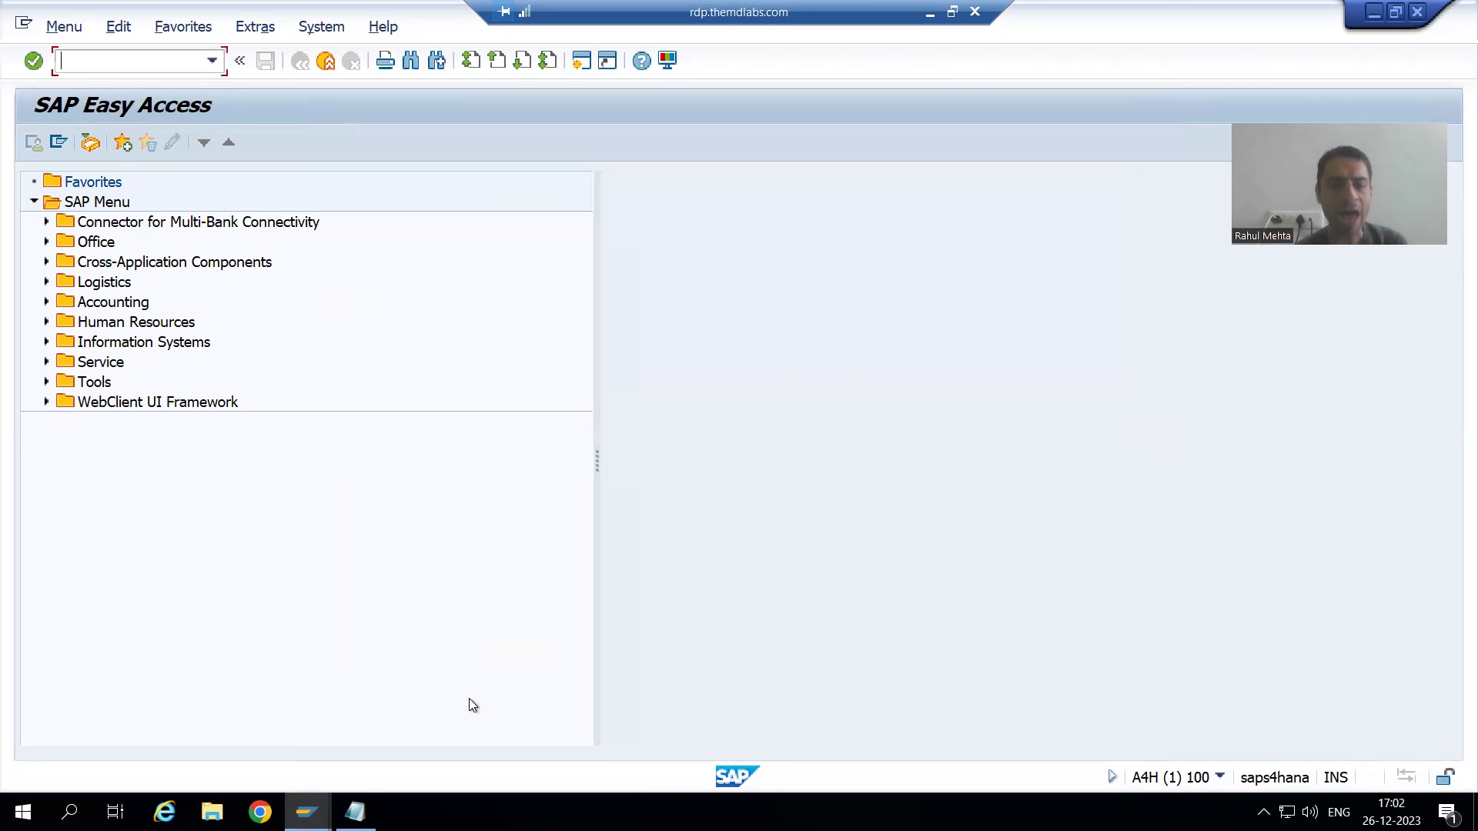
left_click(1416, 12)
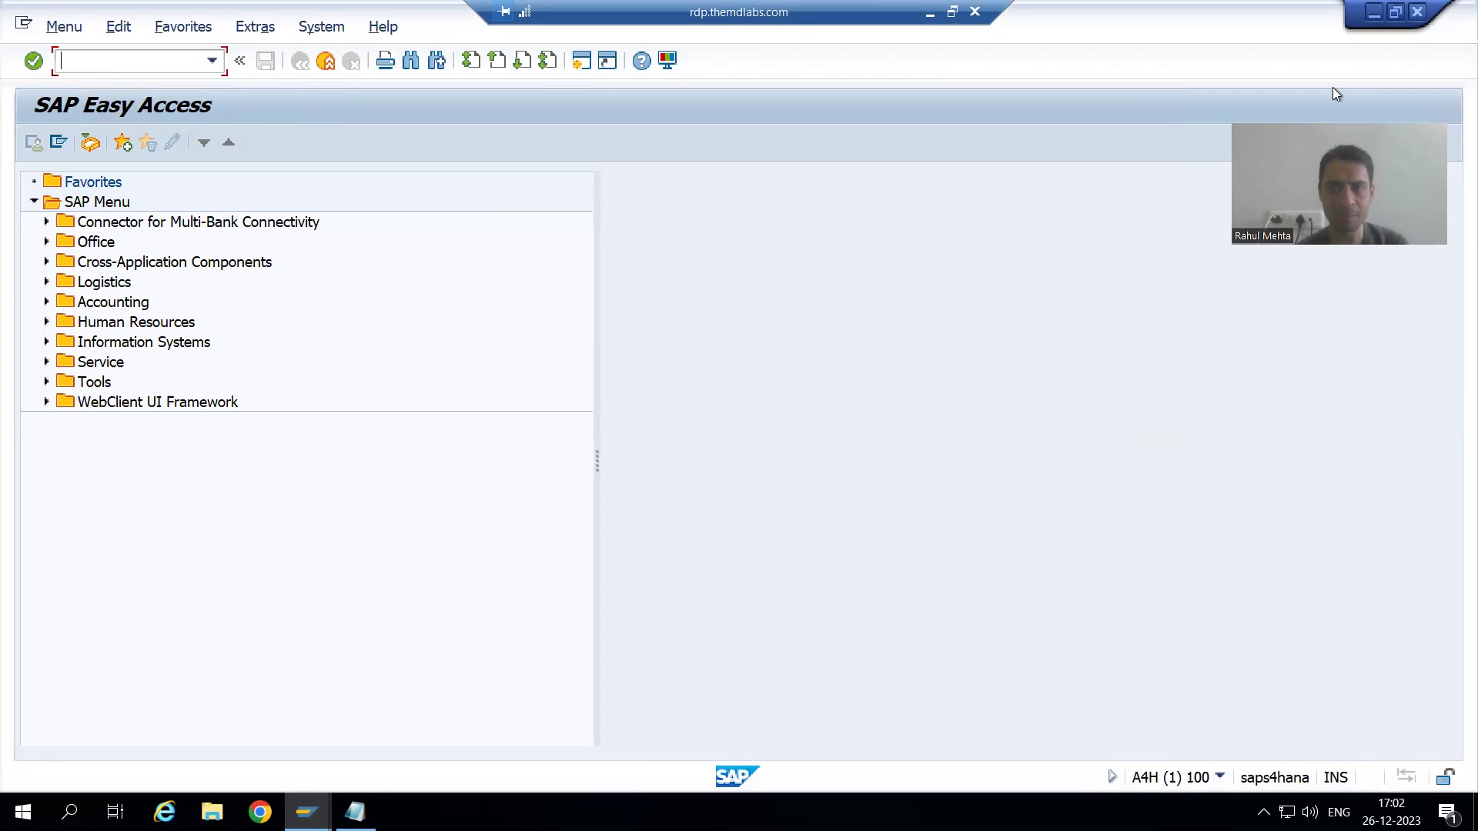
left_click(274, 427)
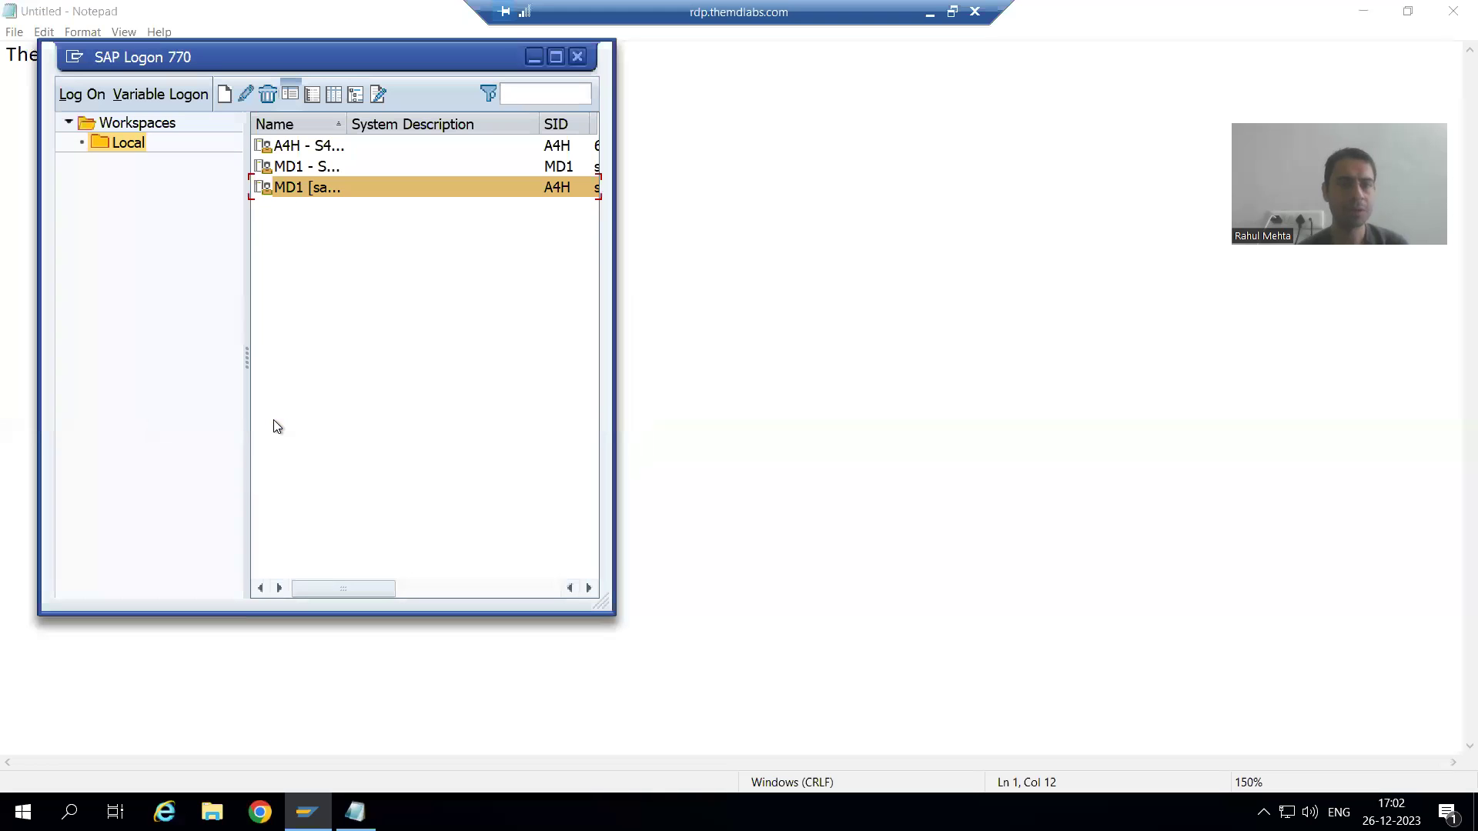
Log on to A4H again and reach Theme Settings in the SAP GUI Options
right_click(295, 192)
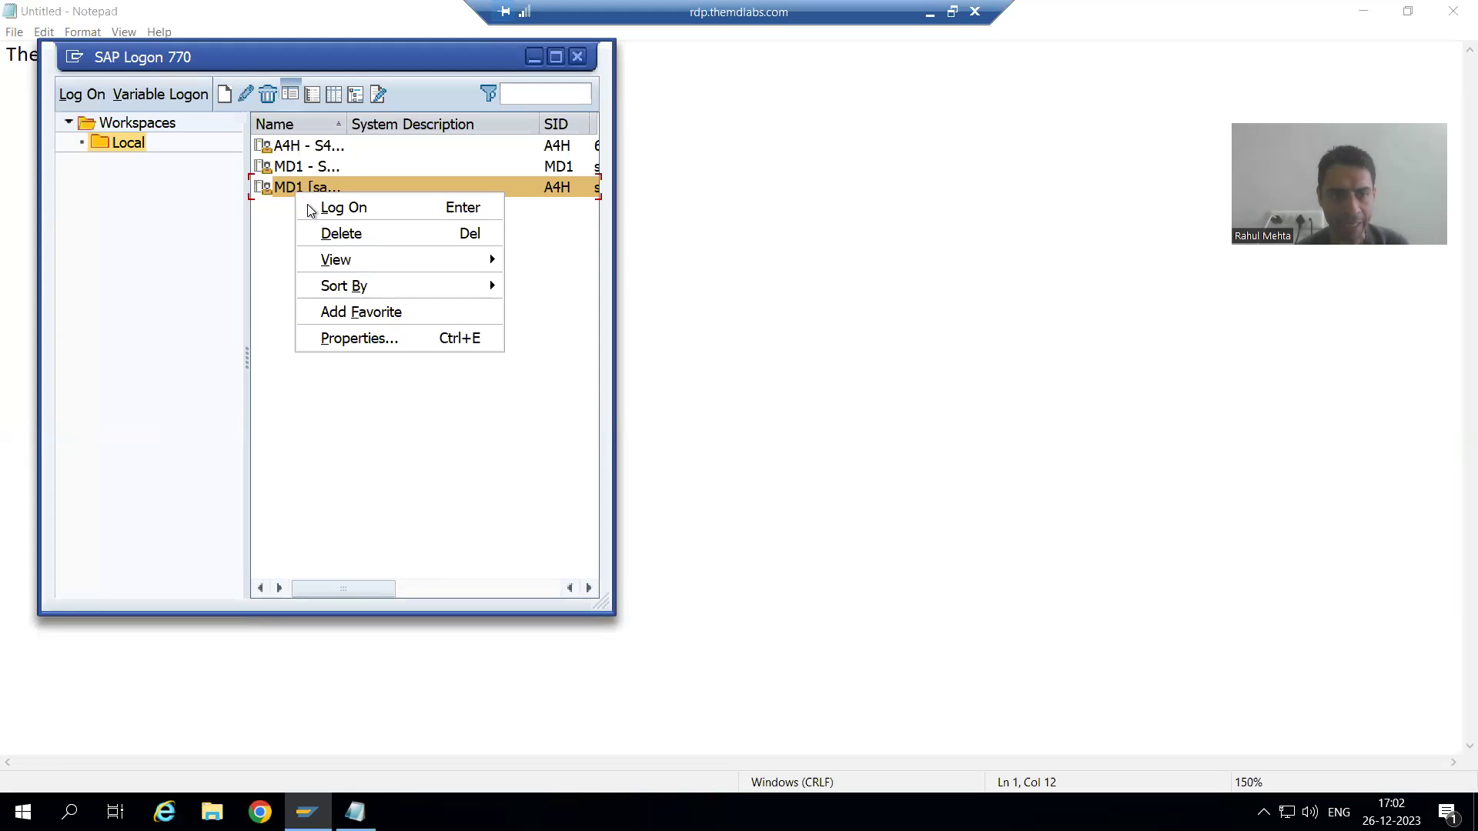
left_click(307, 205)
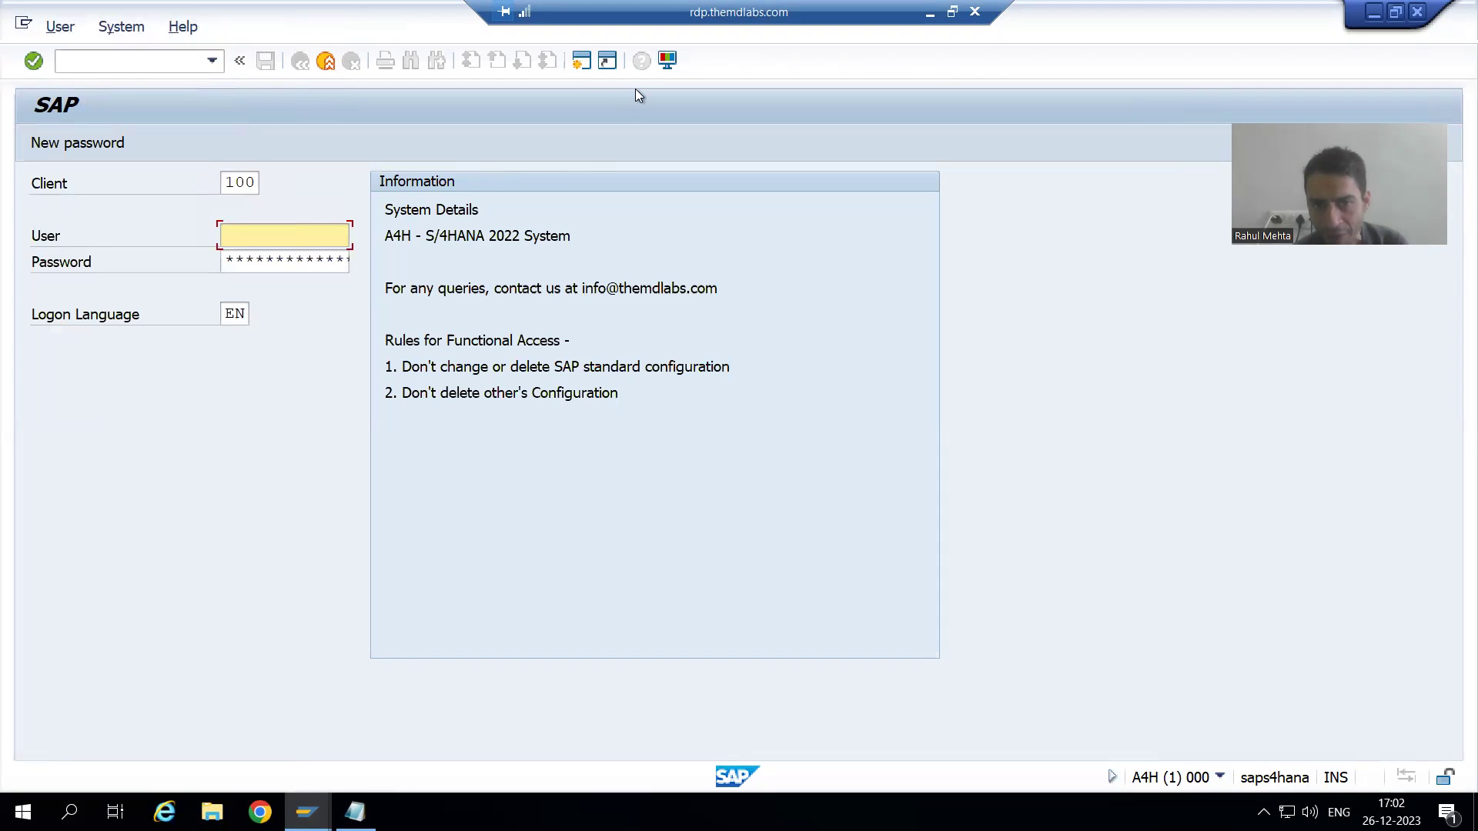
left_click(668, 61)
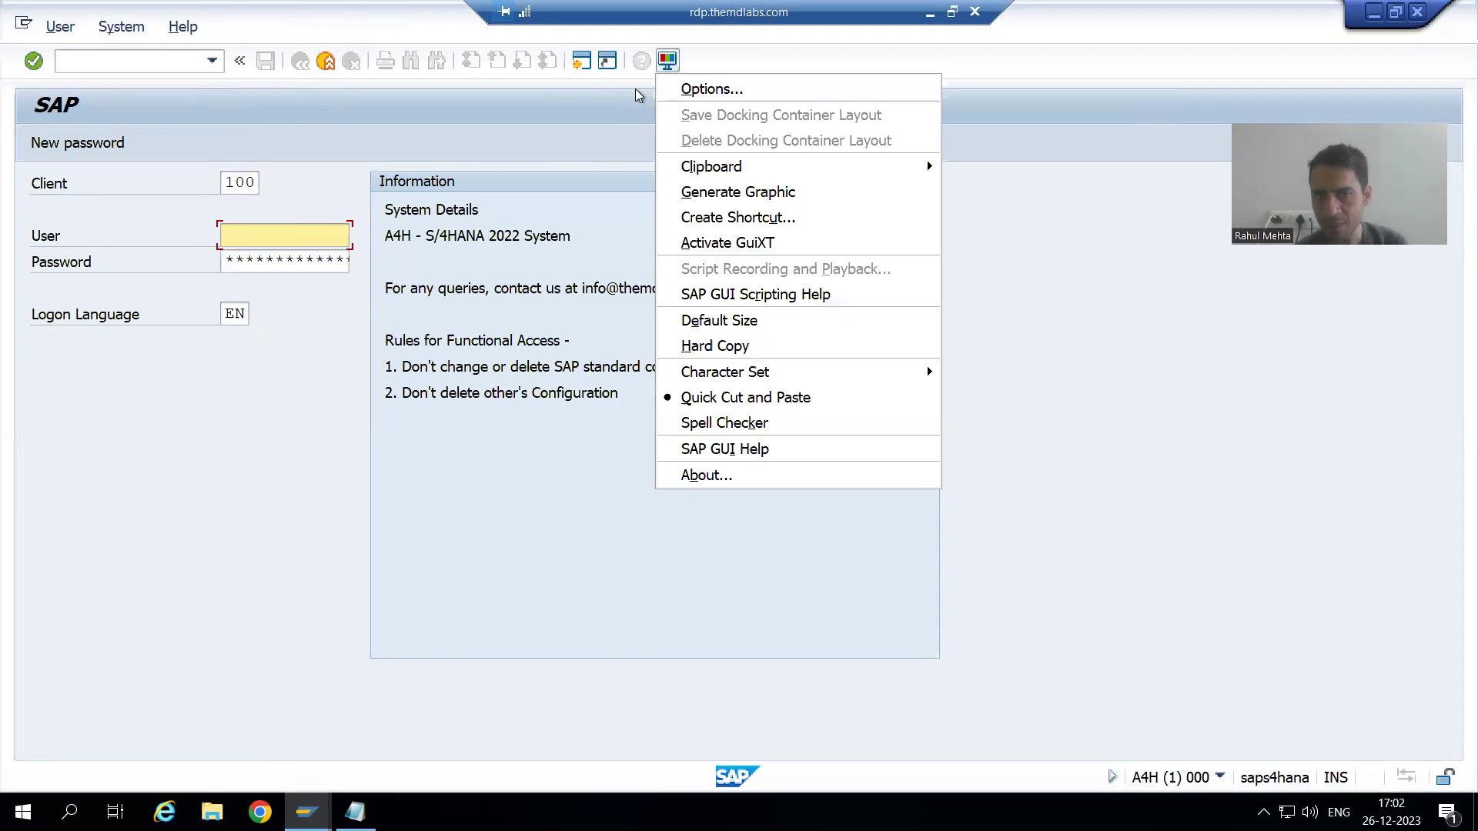
left_click(685, 91)
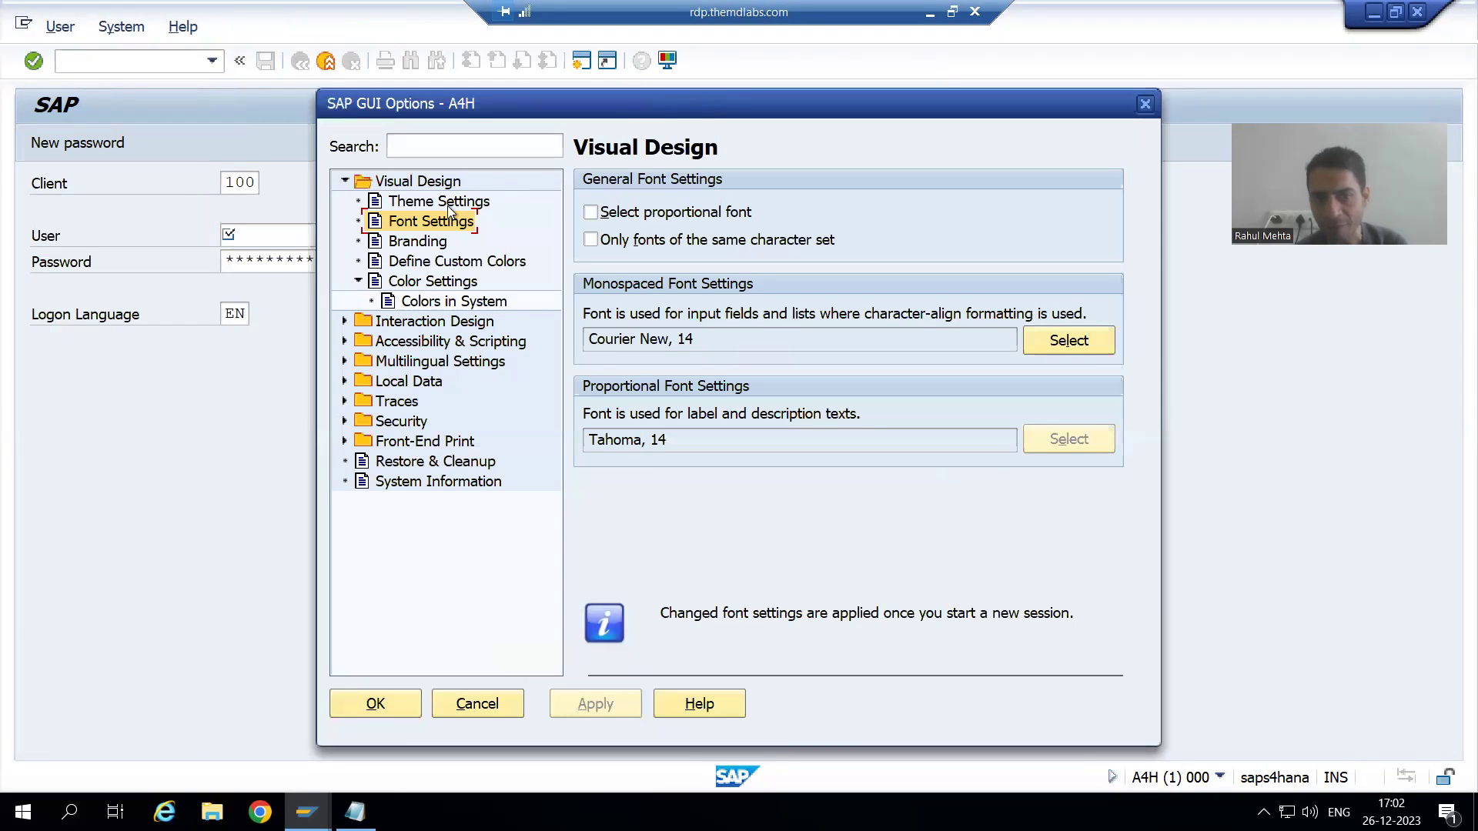
left_click(446, 206)
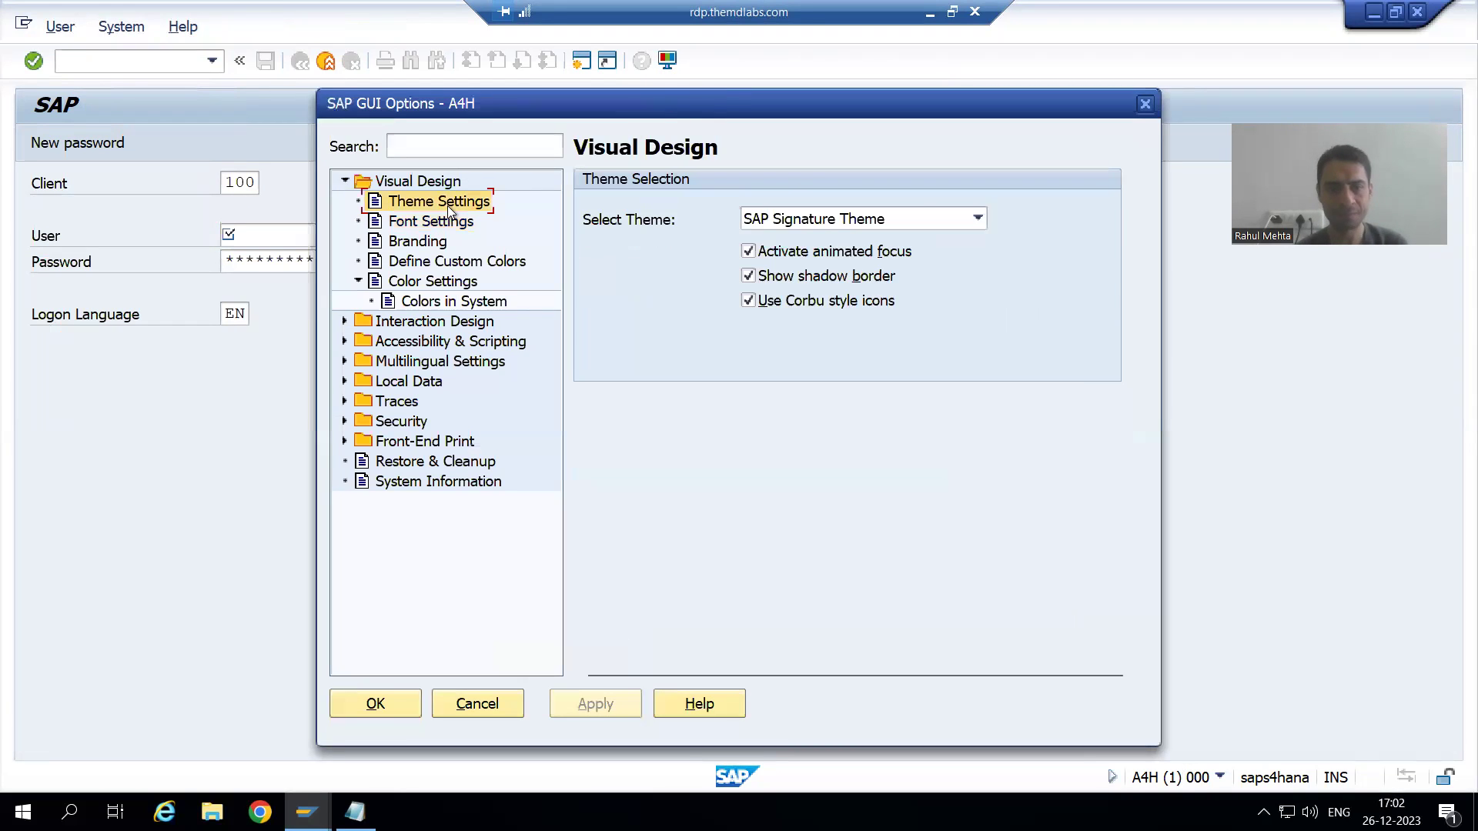
Select Quartz Theme, apply it and confirm the options with OK
left_click(852, 220)
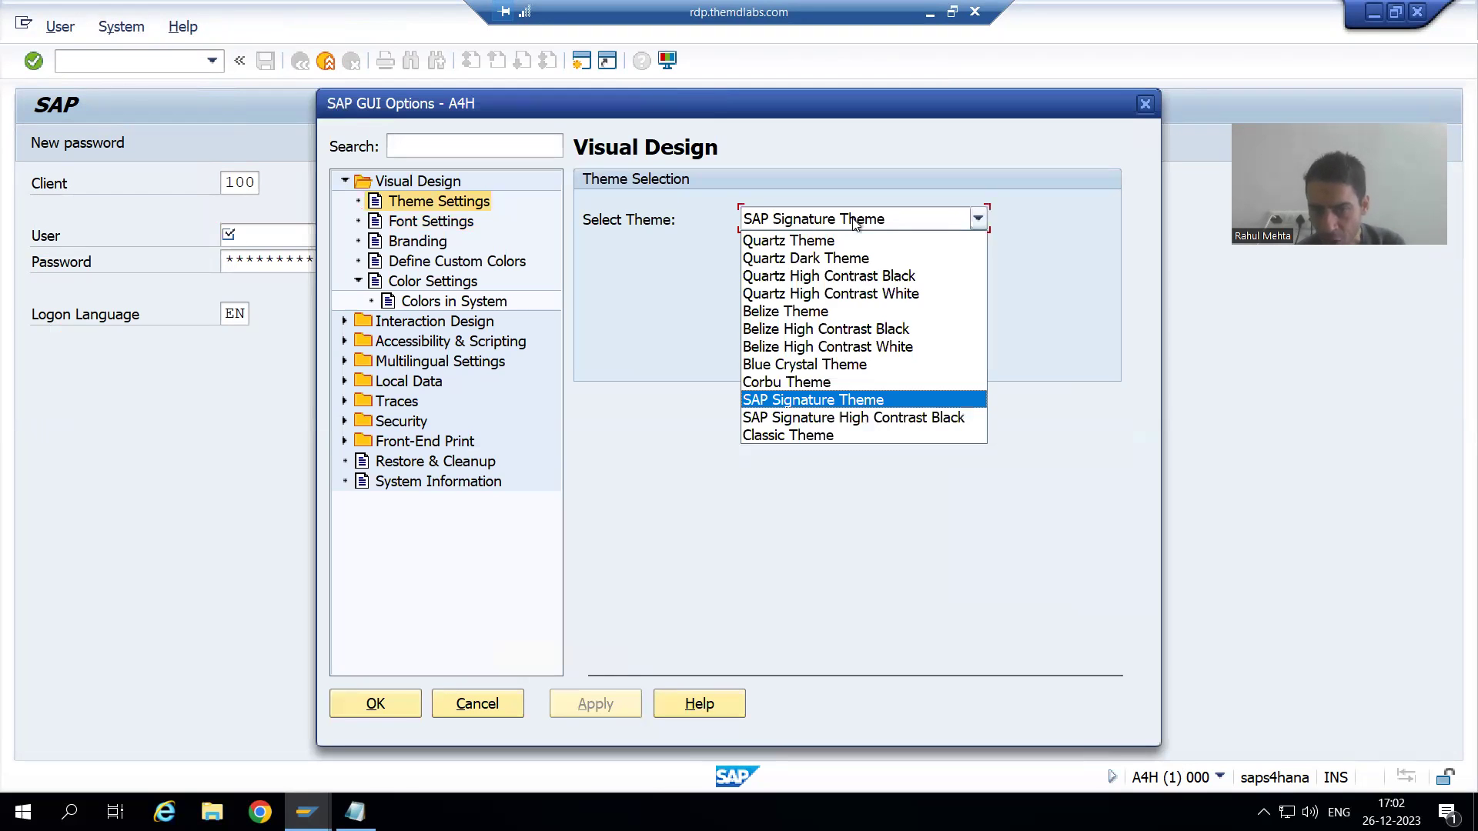
scroll(858, 318, "up", 3)
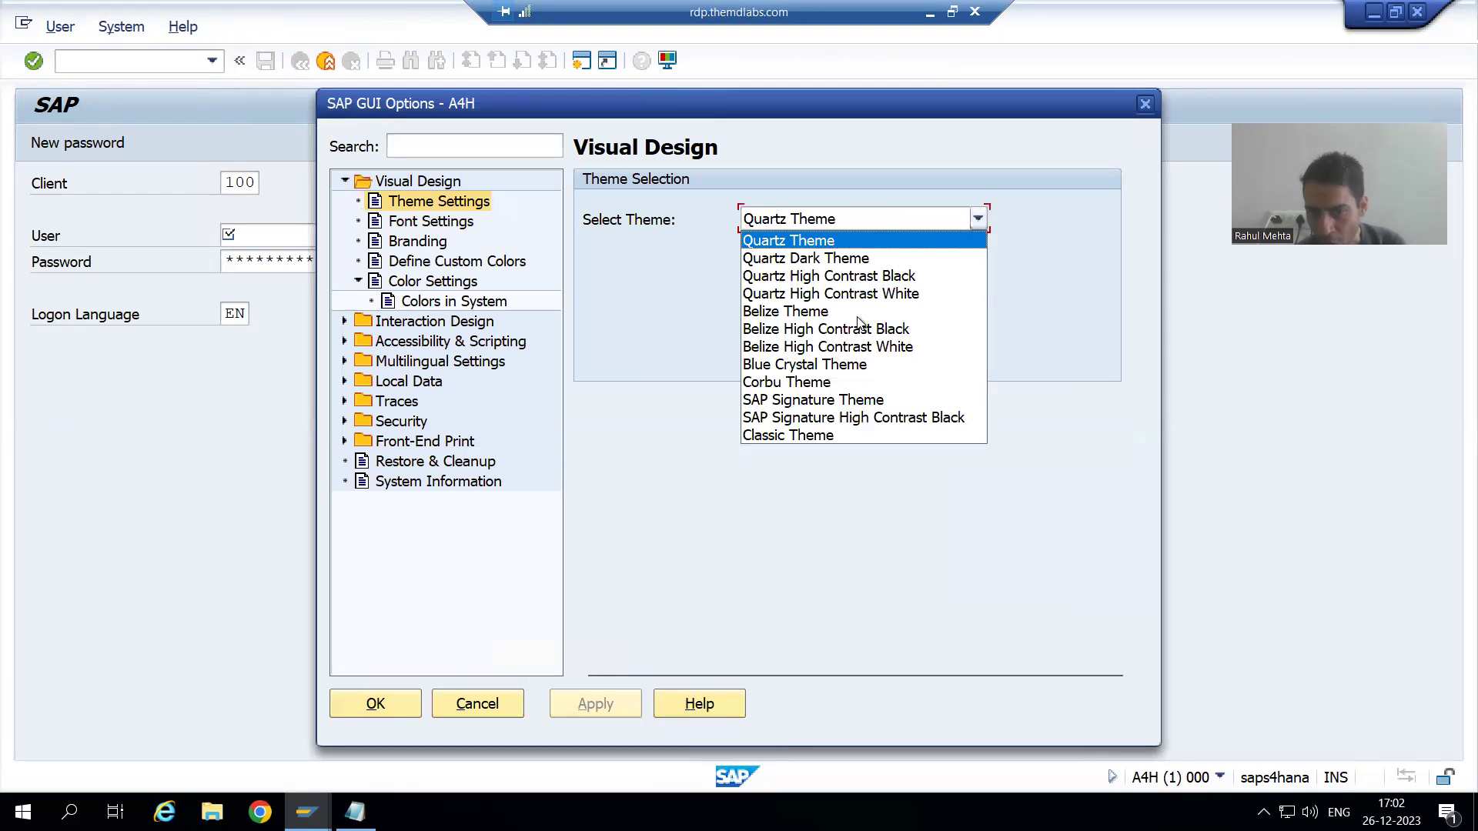
left_click(826, 245)
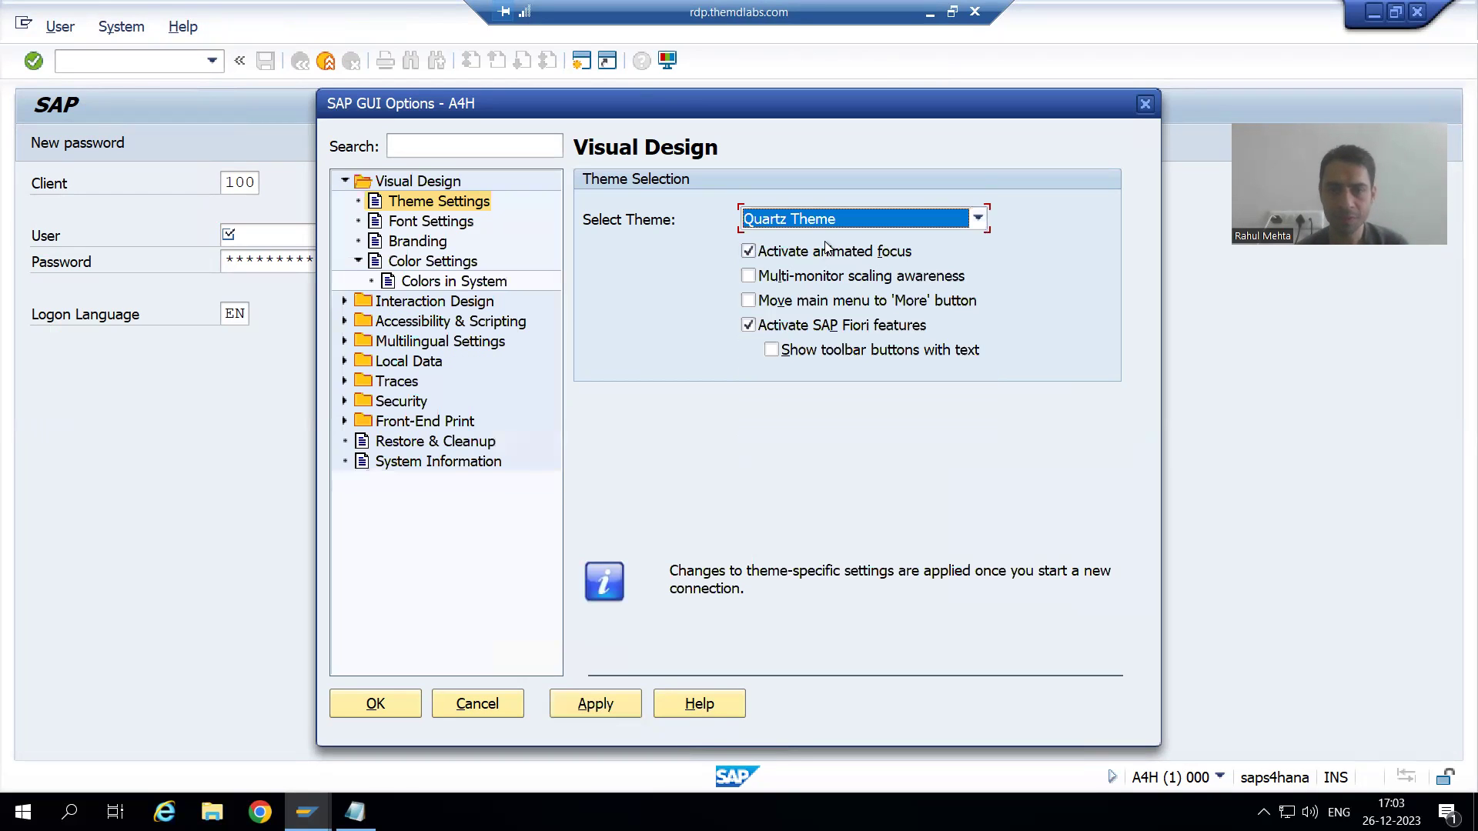
left_click(595, 704)
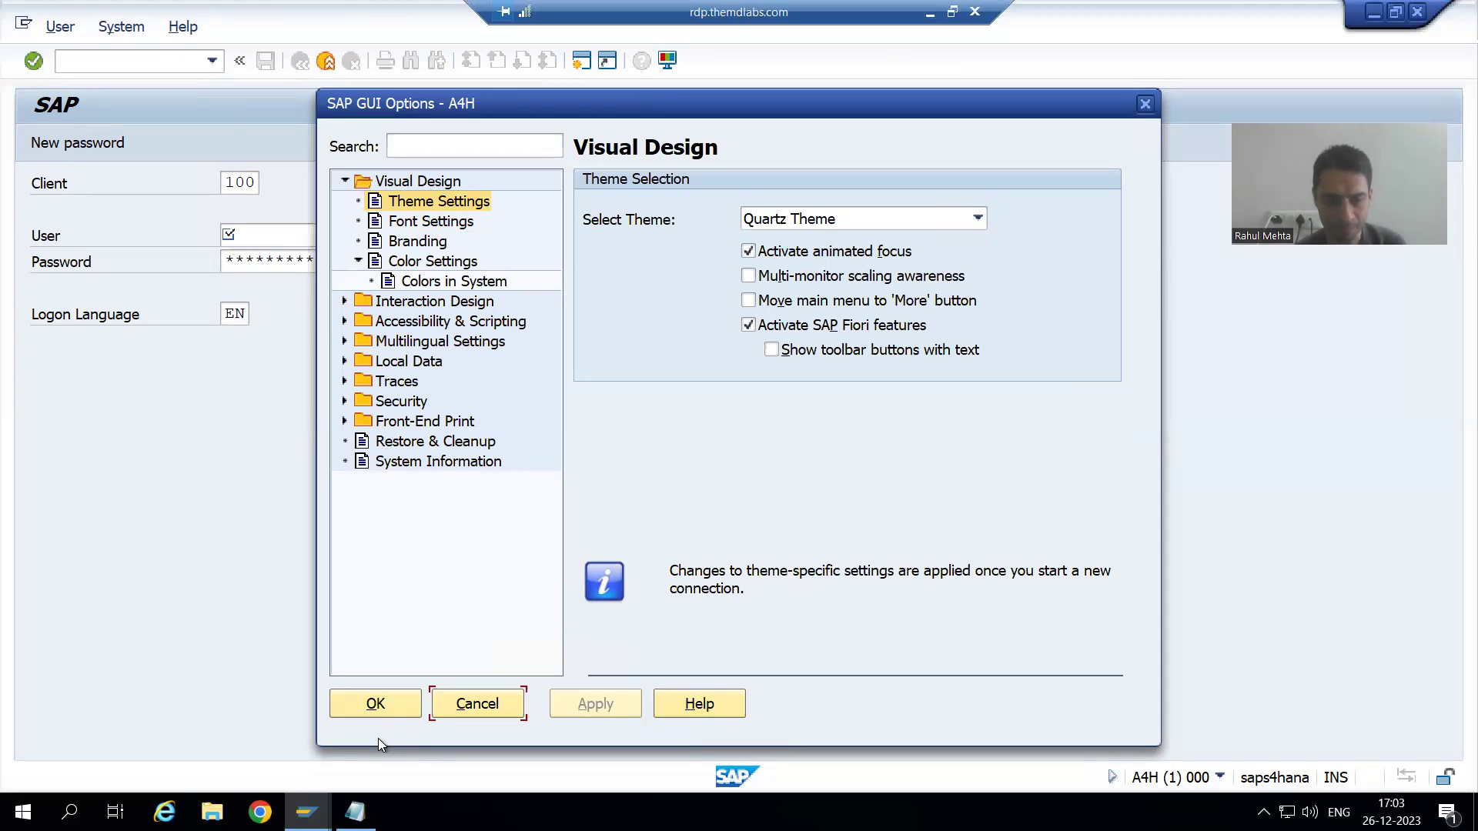
left_click(373, 709)
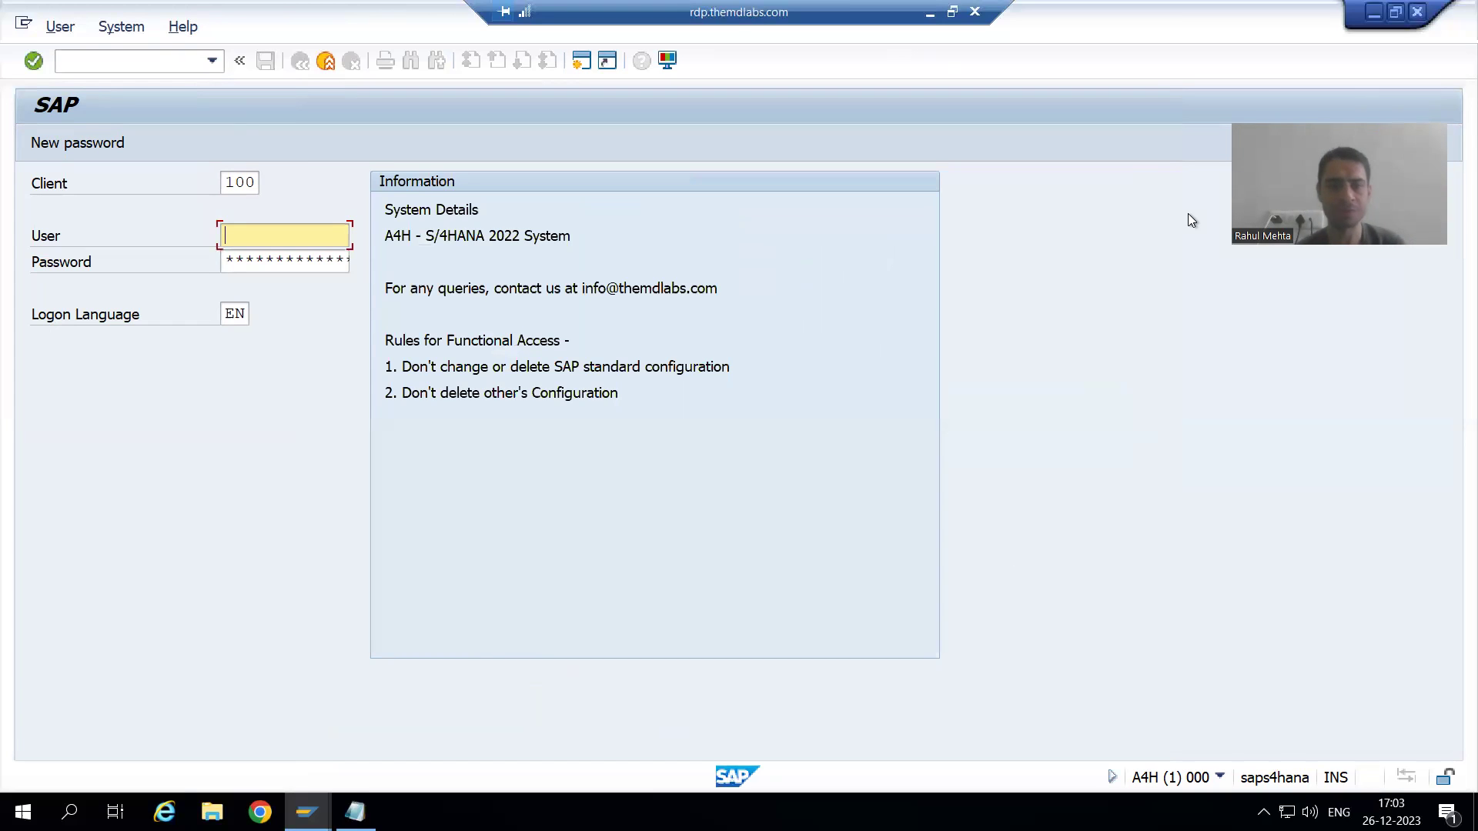
Switch back to SAP Logon and log on to the third connection entry
key("alt+Tab")
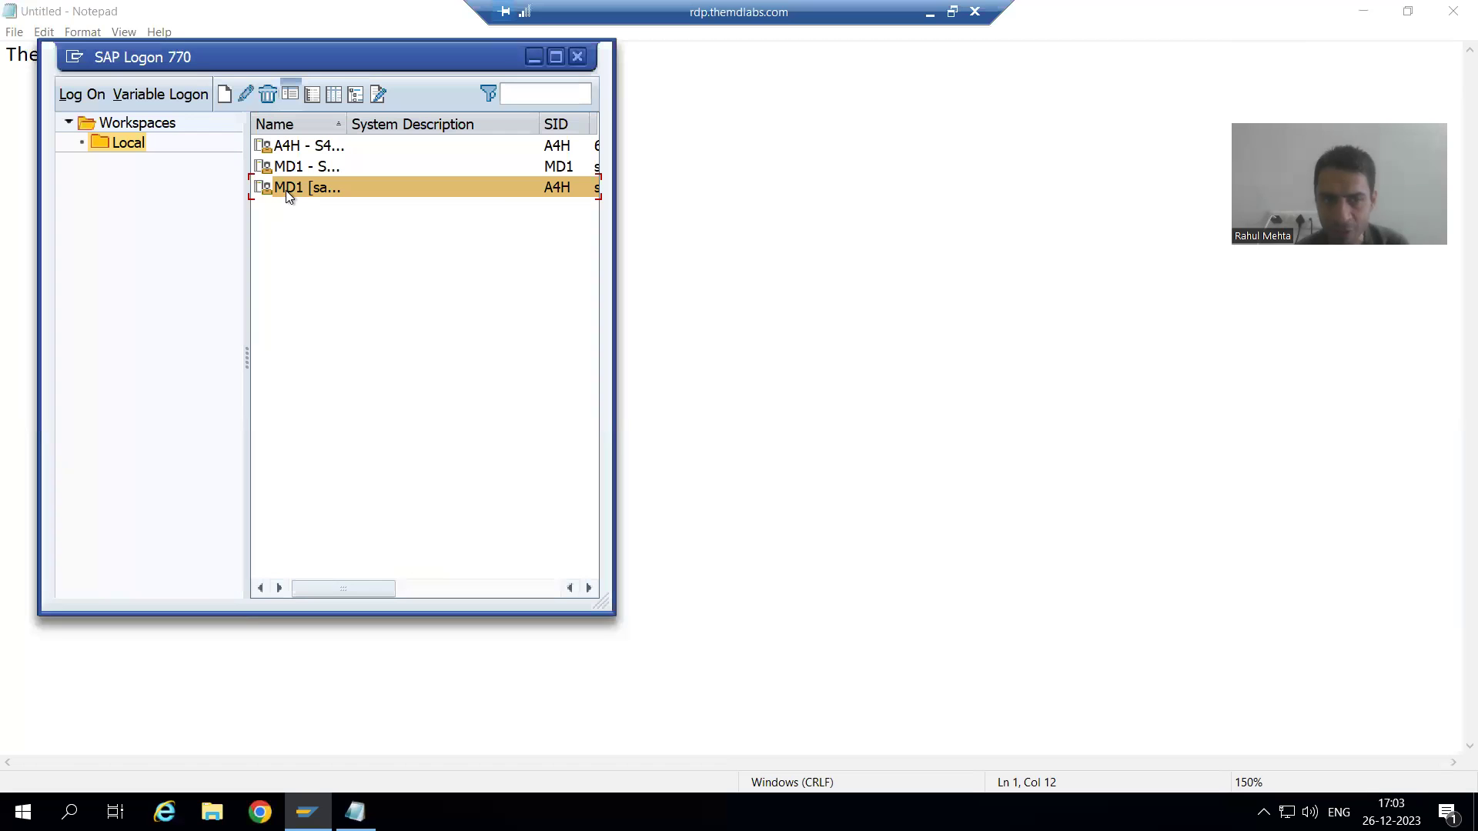
right_click(285, 191)
left_click(301, 205)
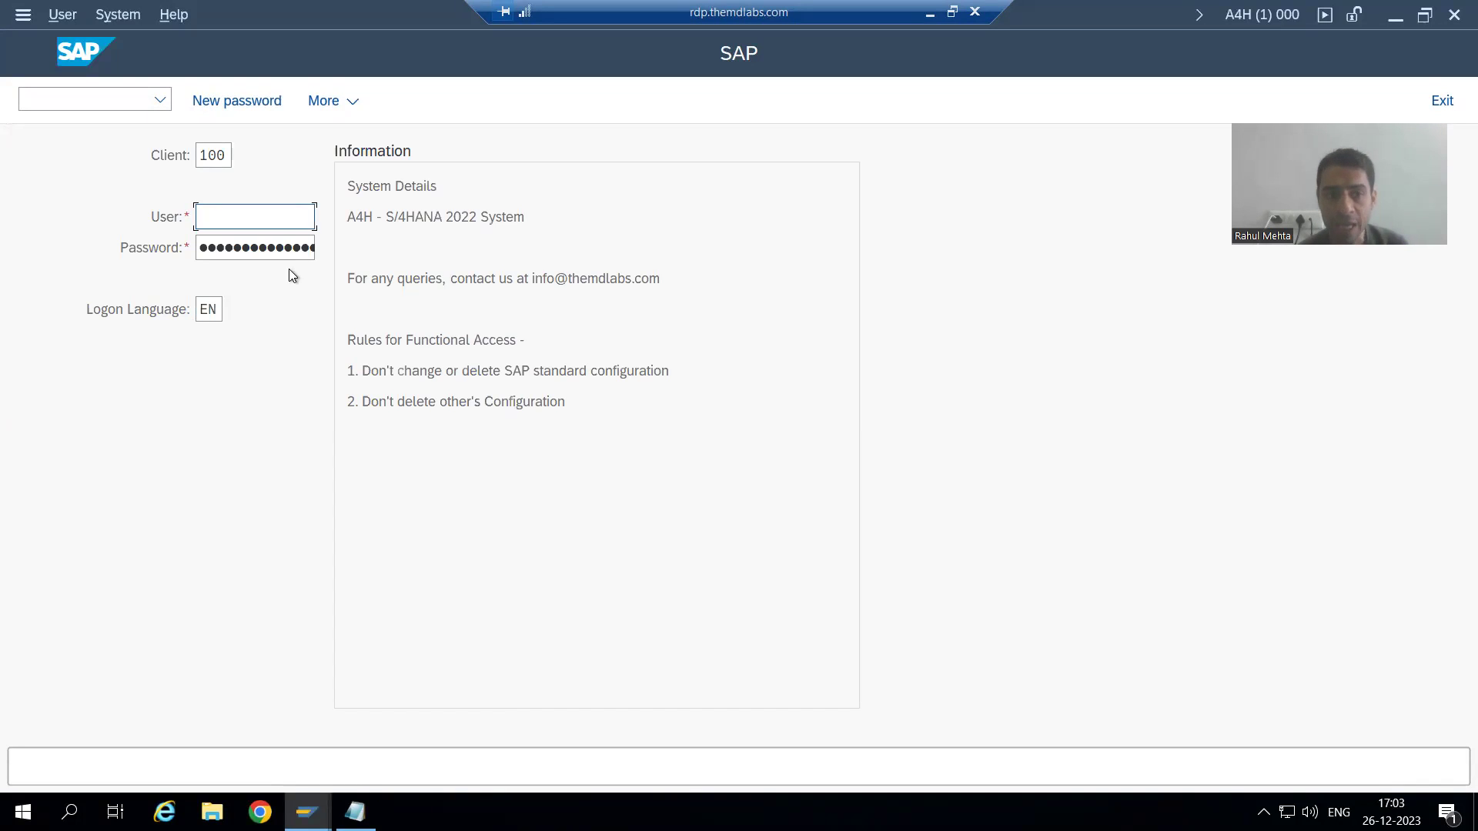
Check Options under More > SAP GUI settings and actions, closing with Cancel
left_click(350, 108)
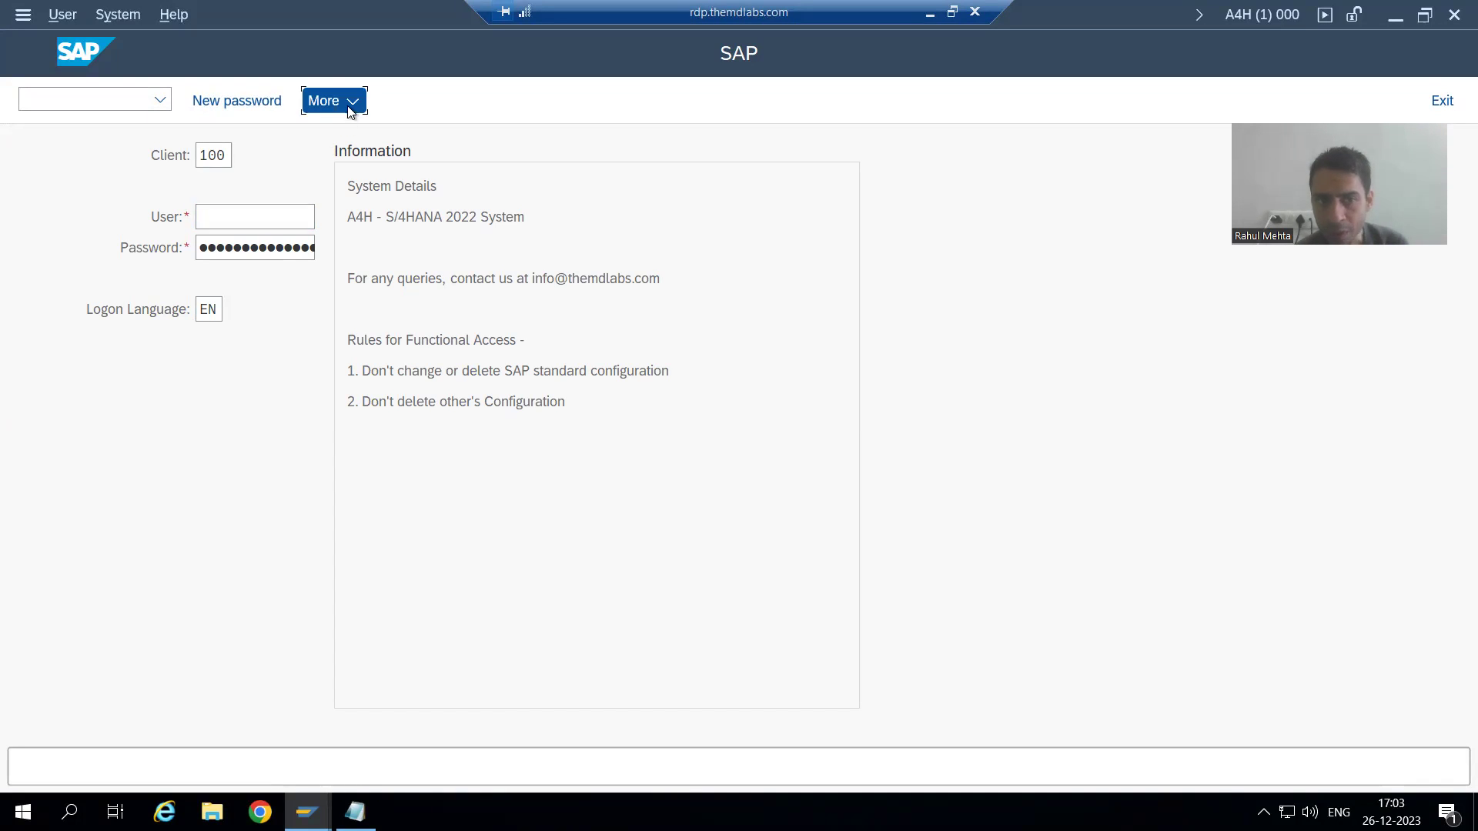
mouse_move(358, 136)
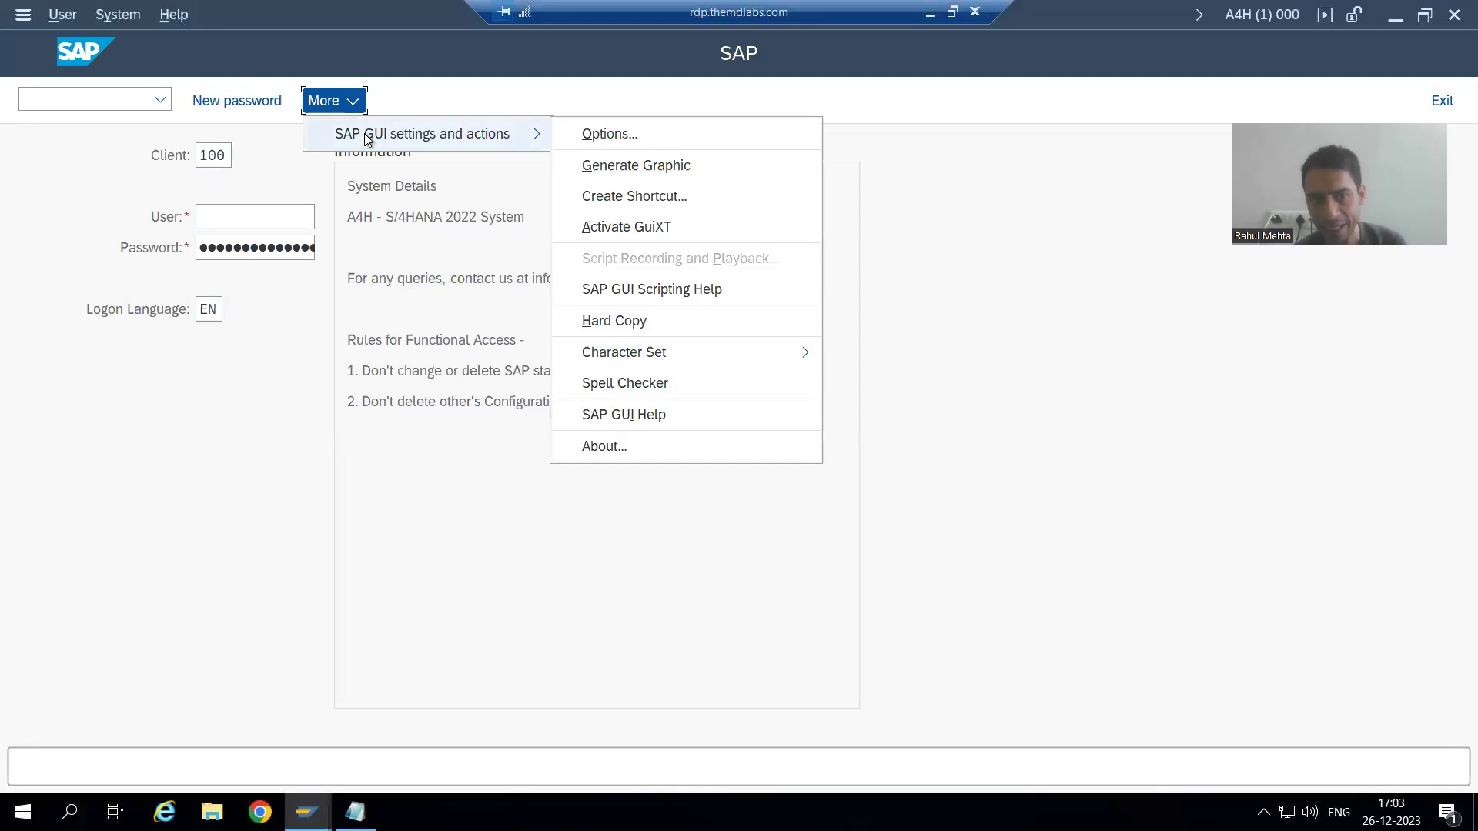
left_click(598, 134)
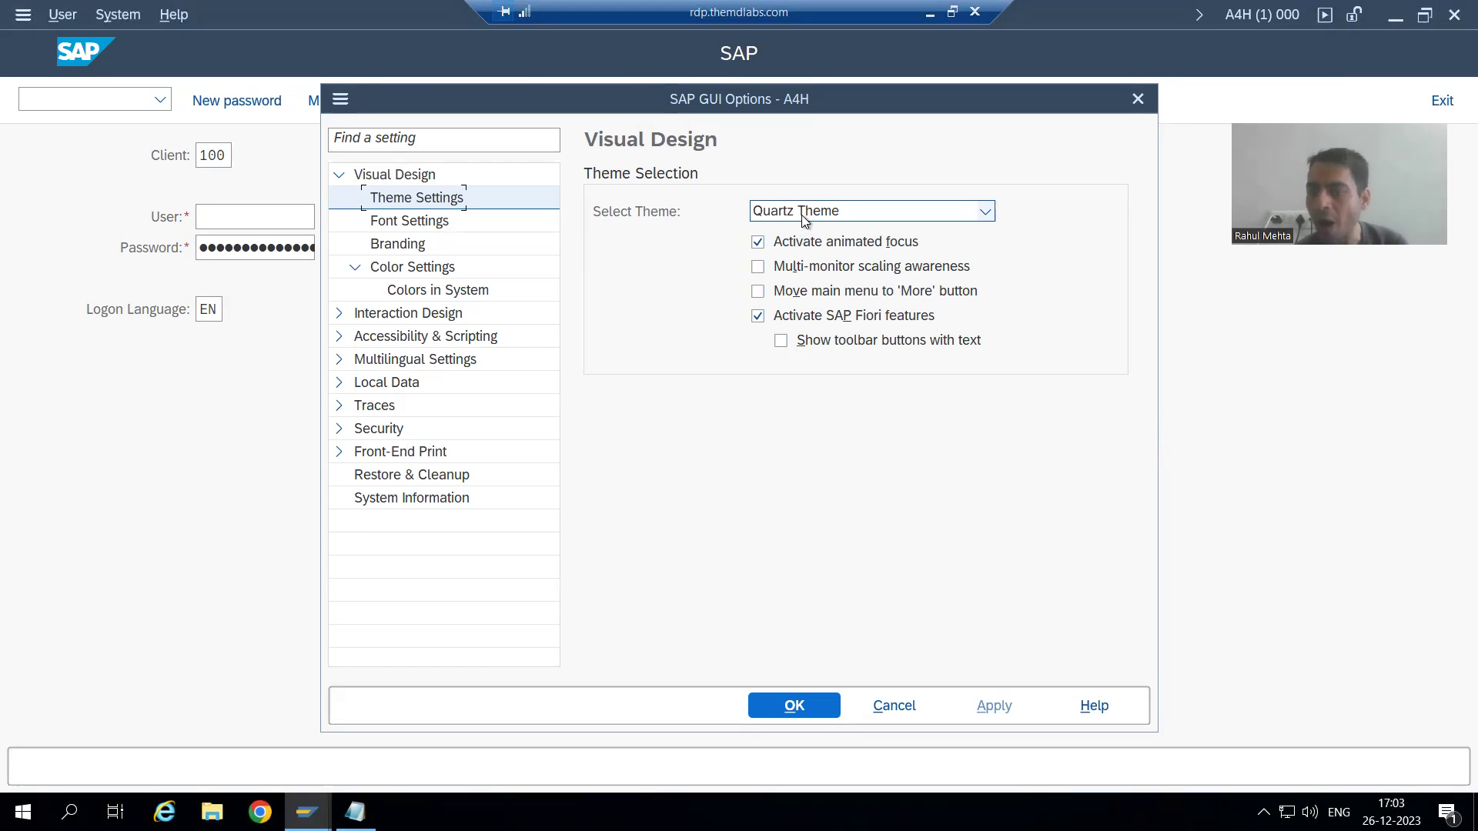
left_click(894, 706)
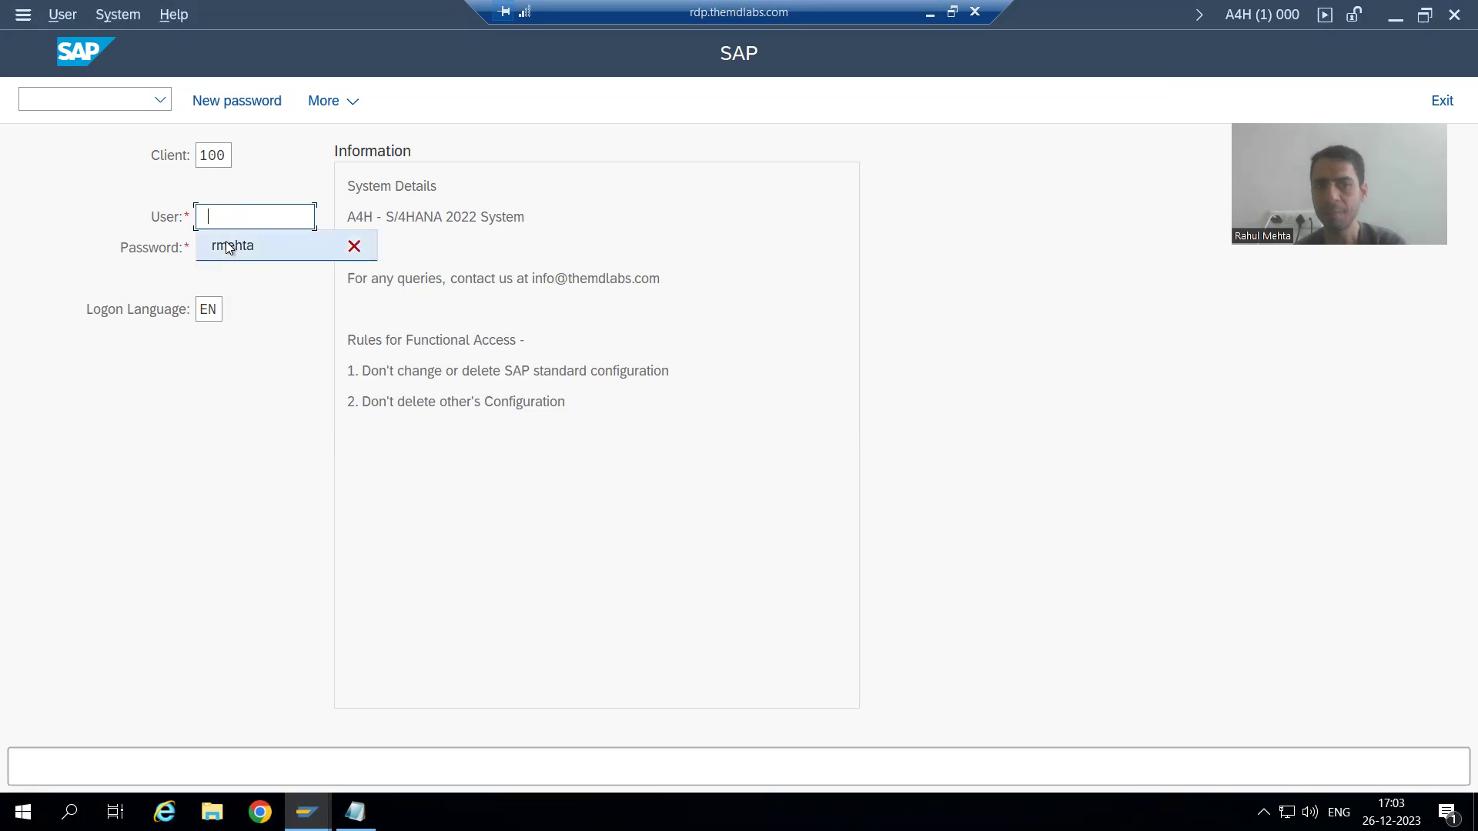
Log on with the saved user, then view Options from More on Easy Access and cancel
left_click(231, 245)
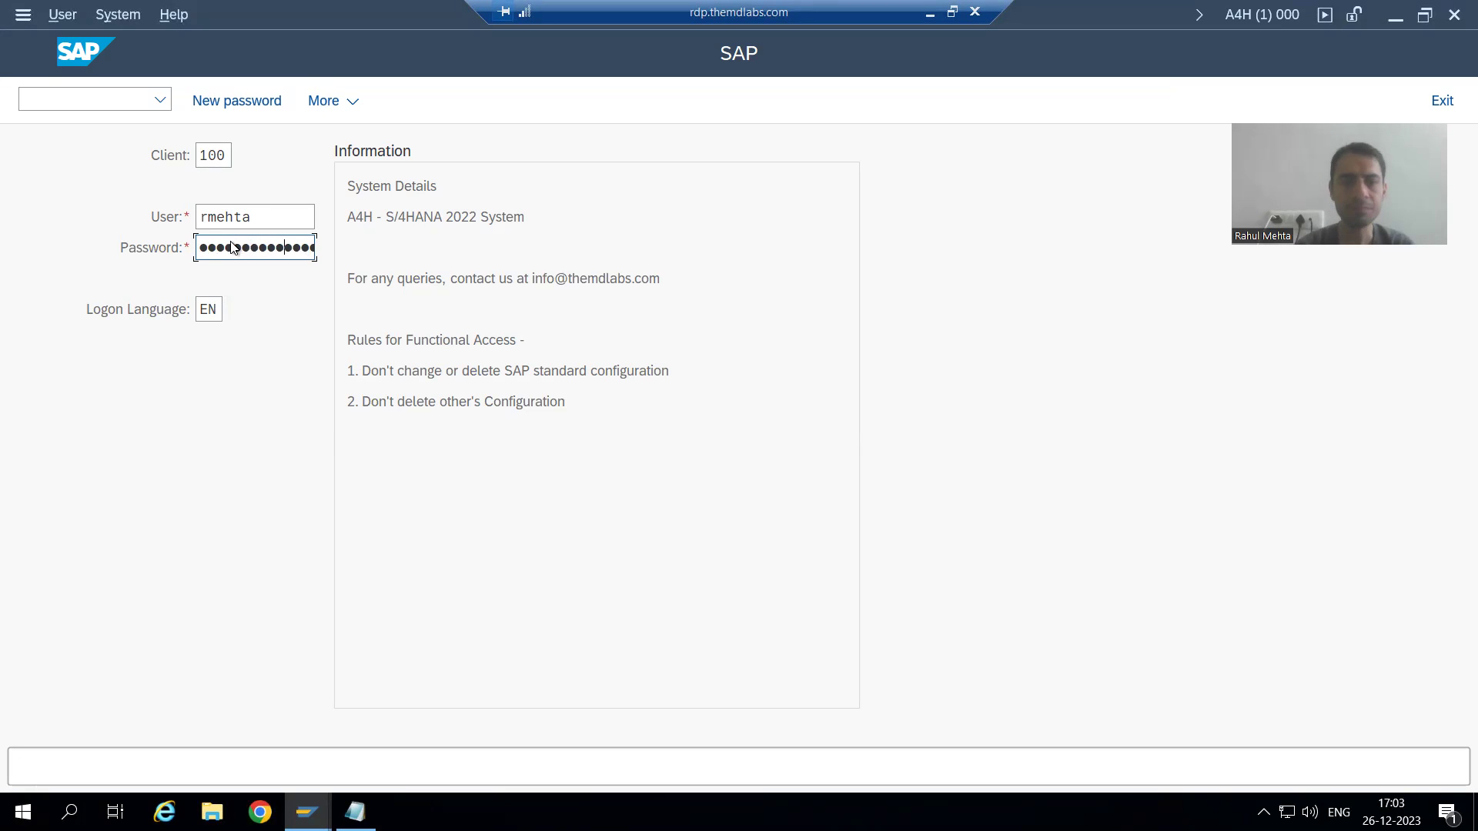
key("Return")
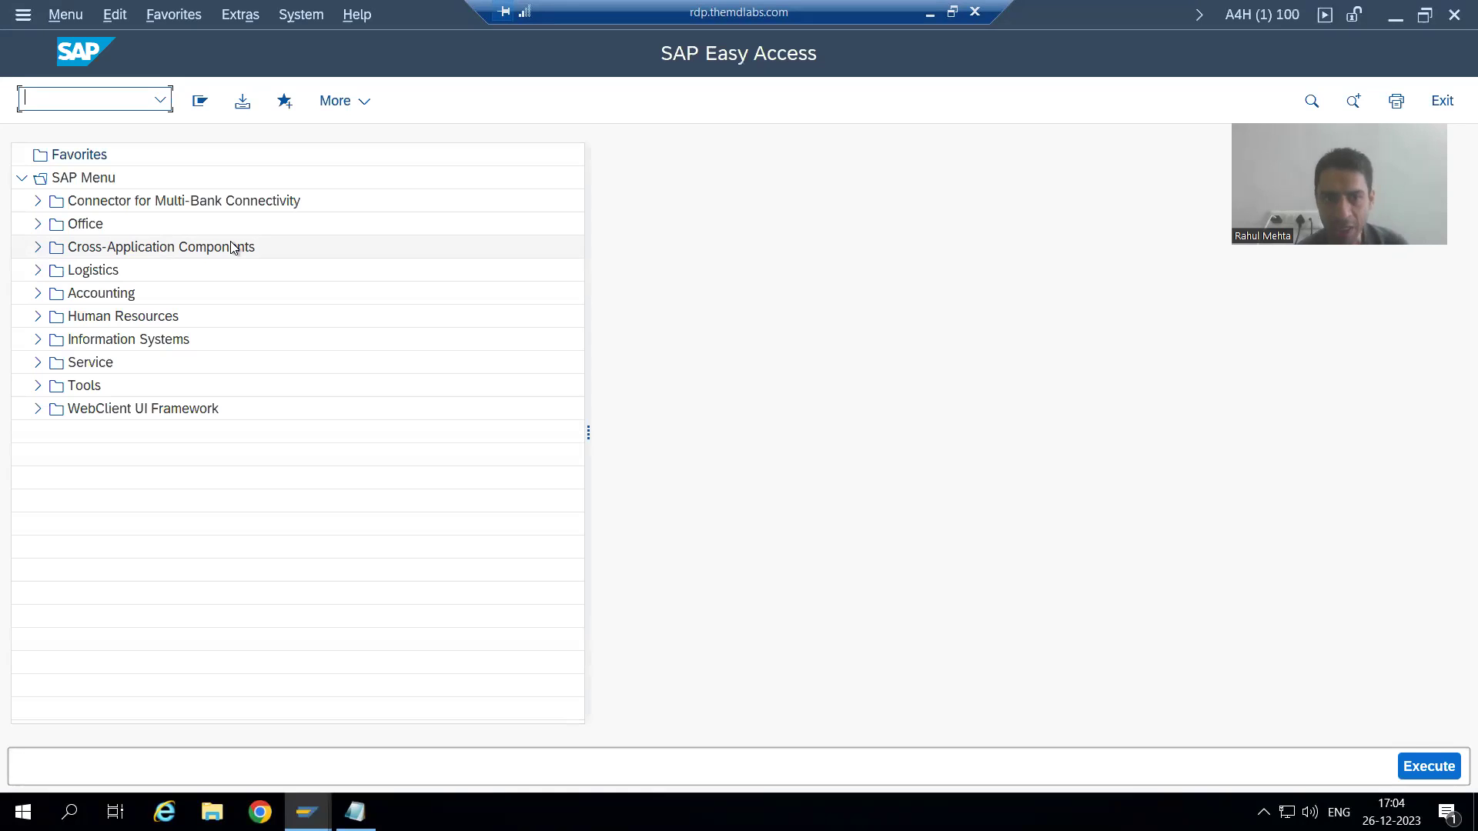
left_click(351, 103)
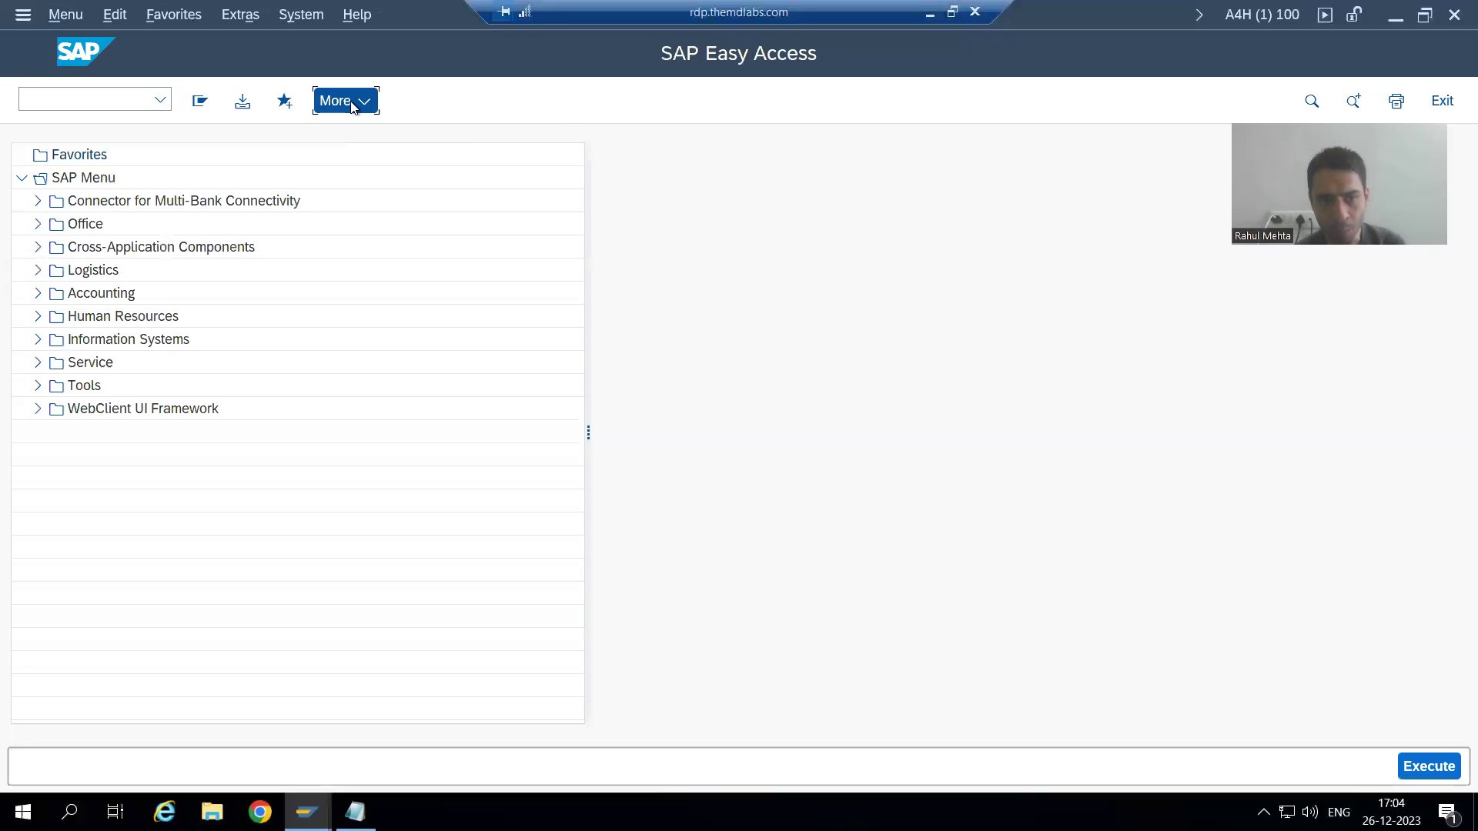
mouse_move(364, 135)
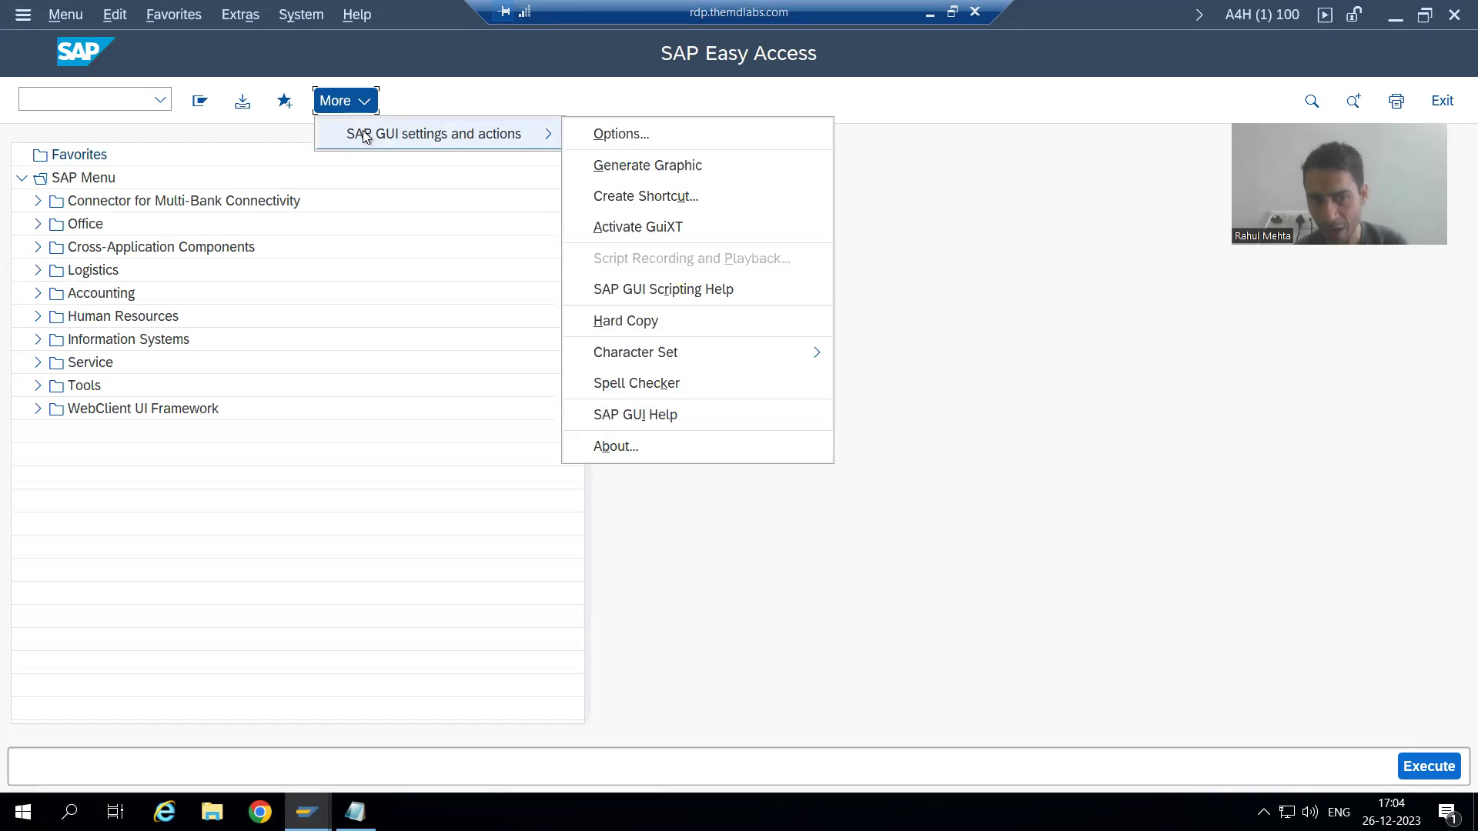
left_click(667, 131)
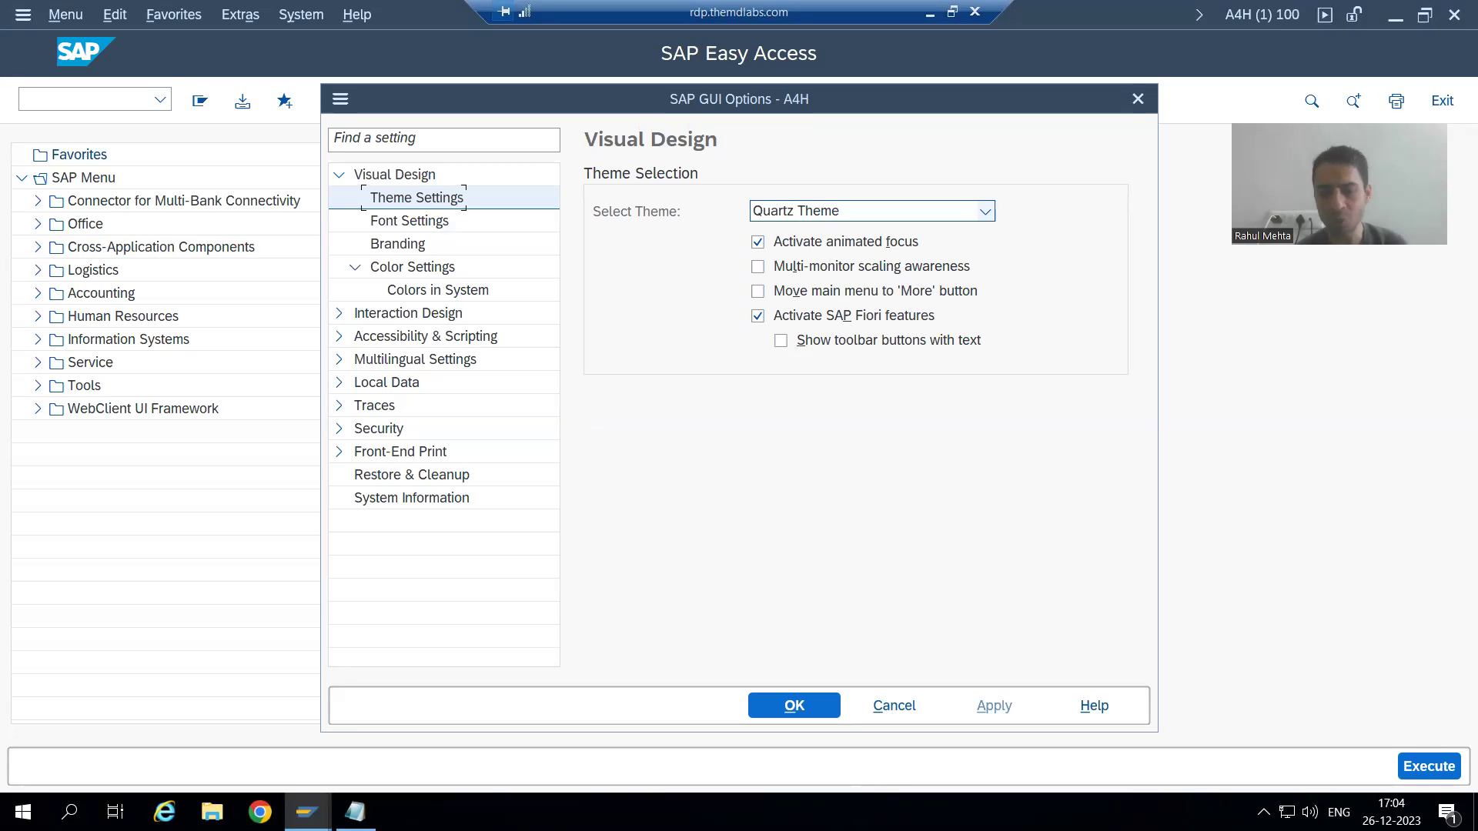
left_click(894, 713)
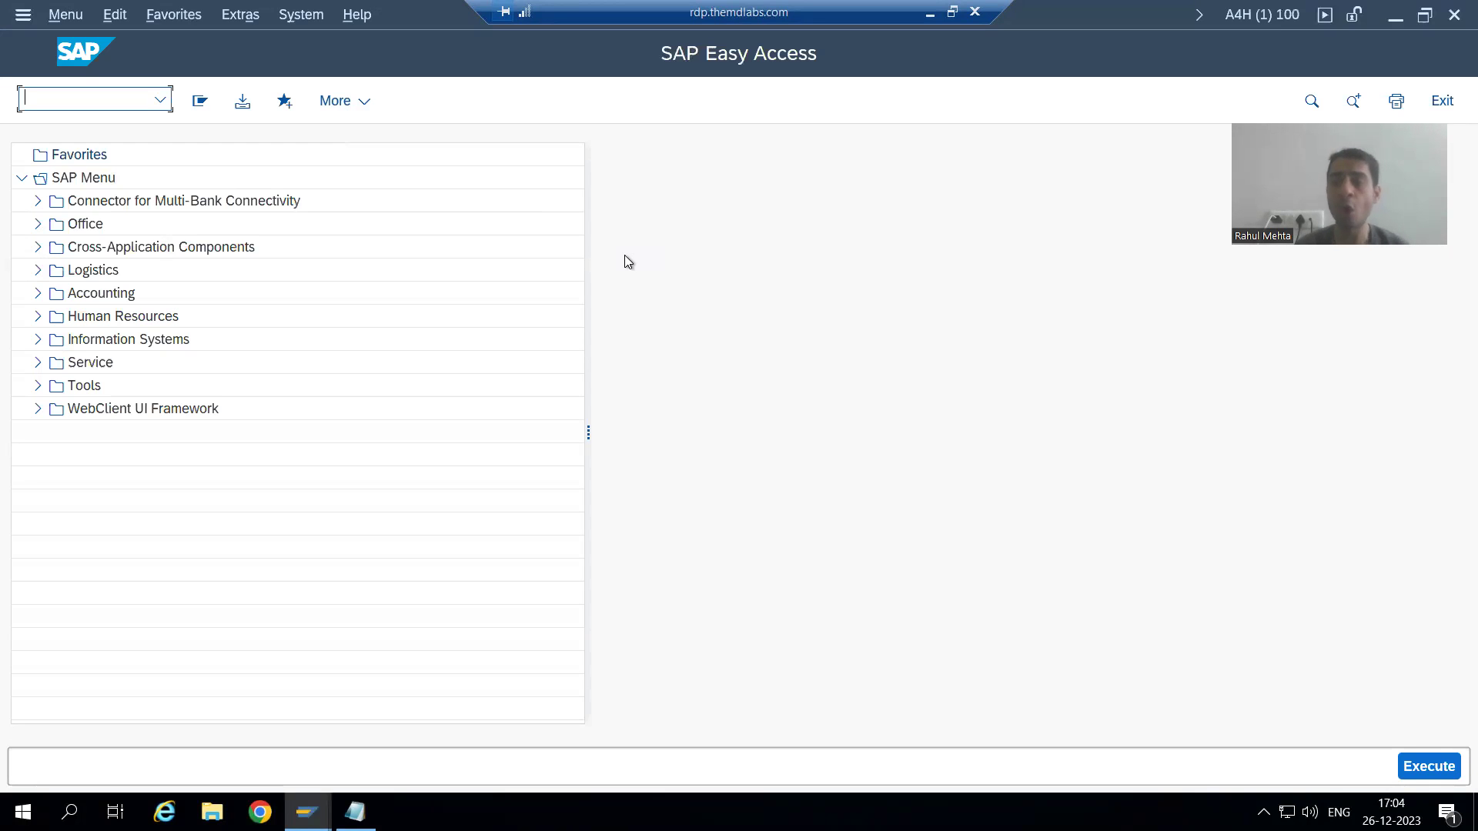
left_click(339, 105)
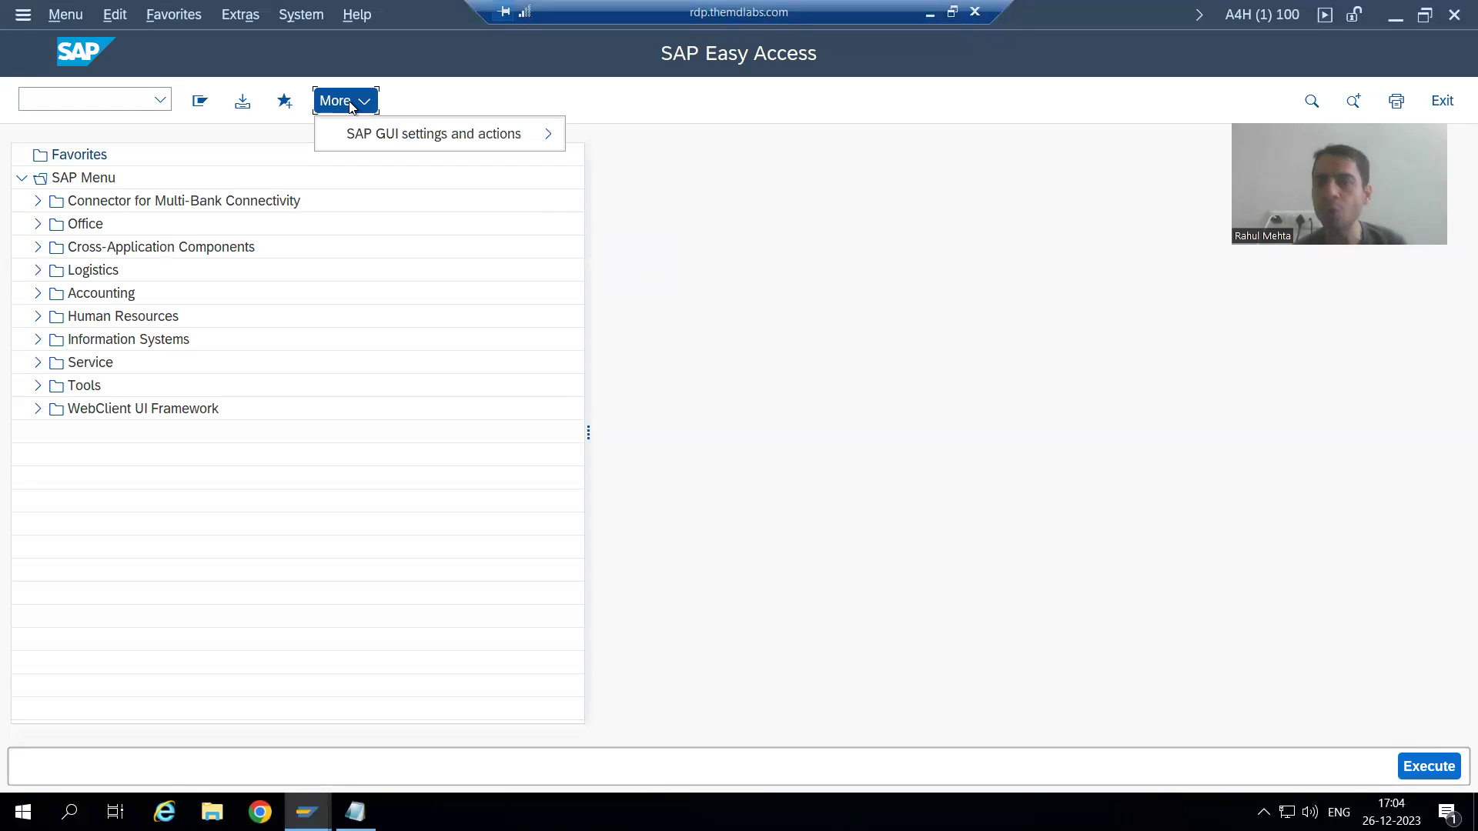
Switch the theme to SAP Signature Theme, apply it and confirm with OK
mouse_move(367, 135)
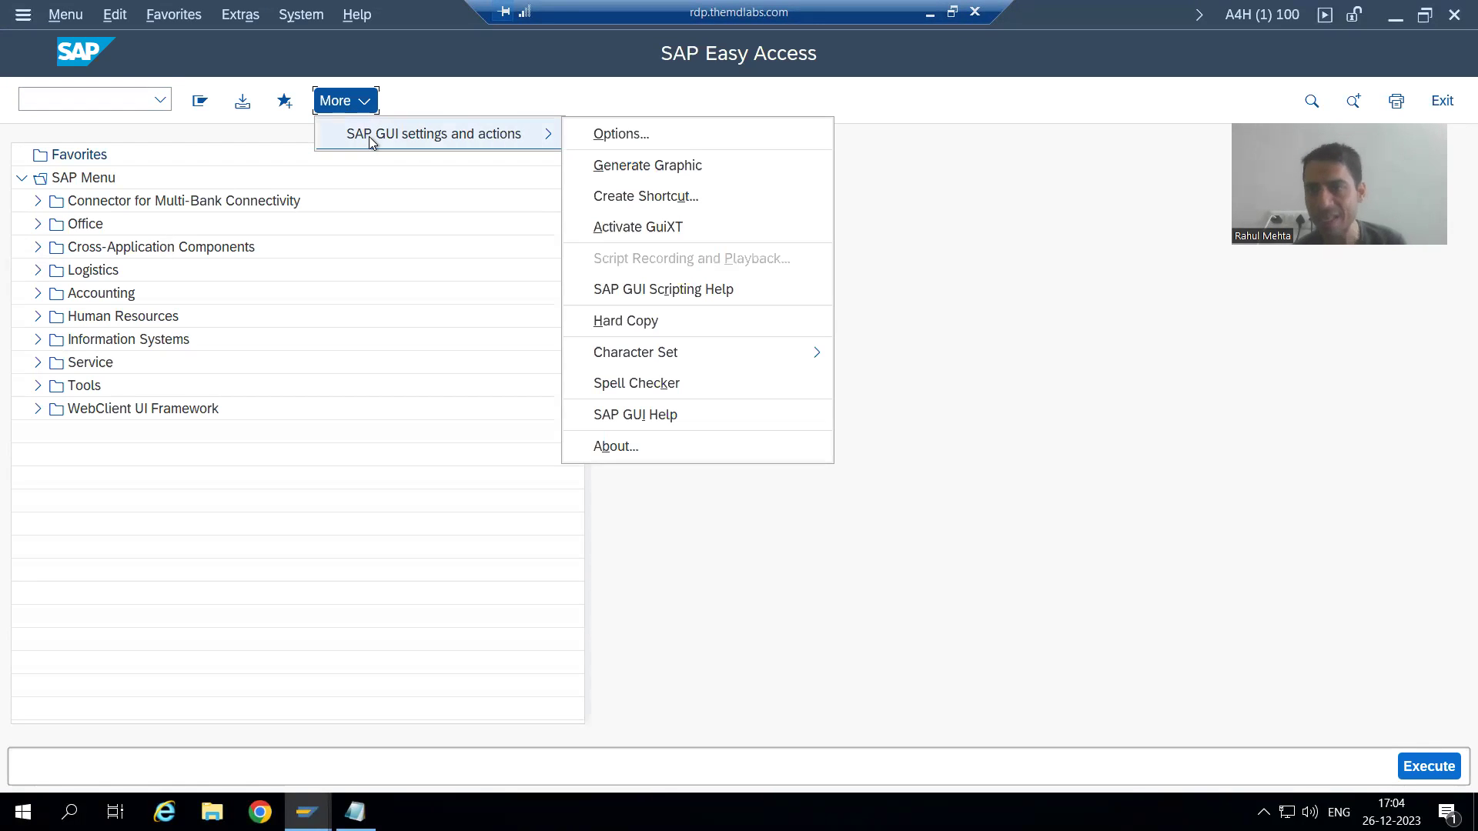
left_click(585, 135)
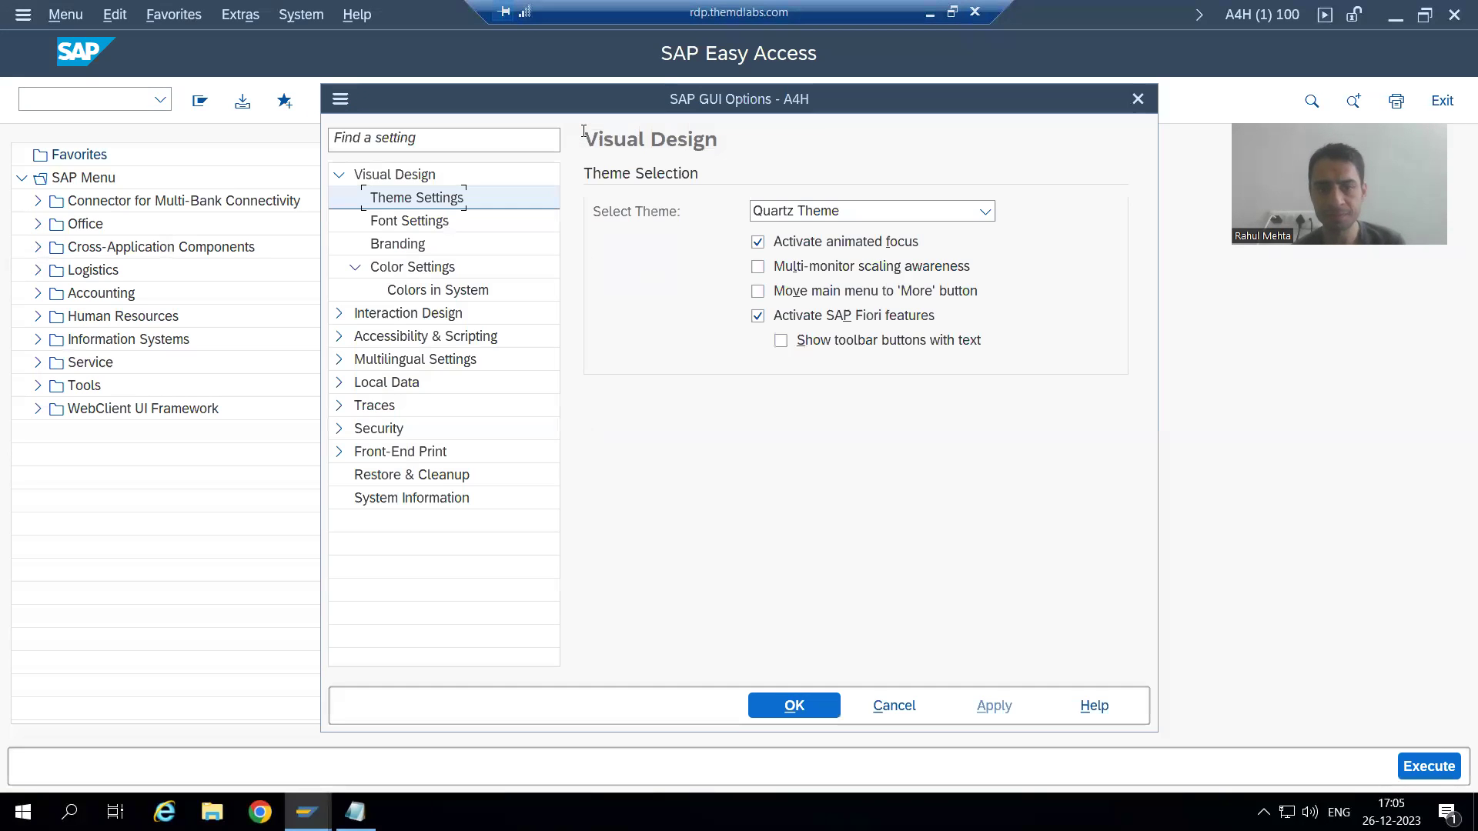
left_click(812, 215)
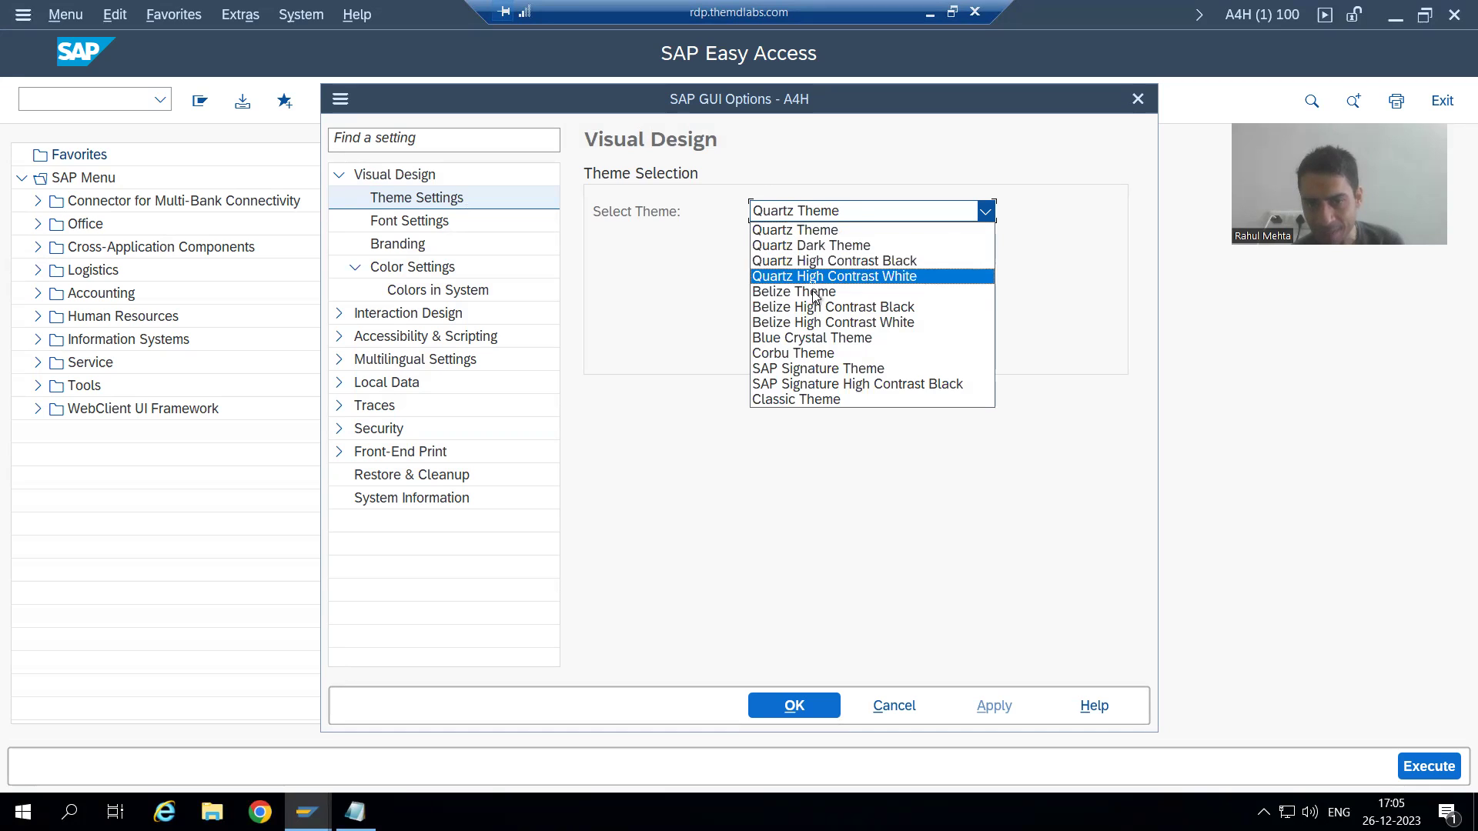
left_click(818, 370)
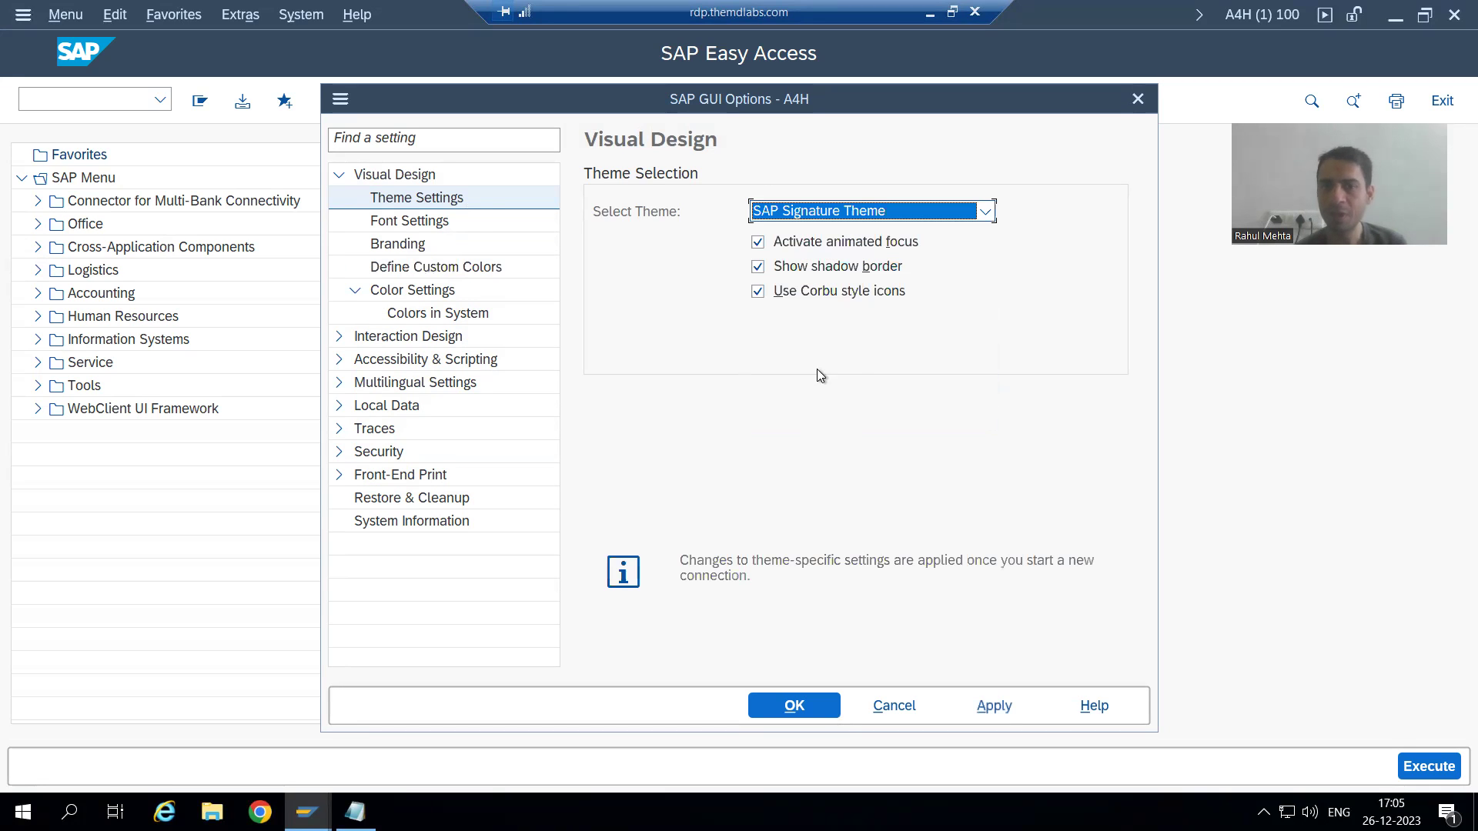
left_click(991, 706)
left_click(787, 707)
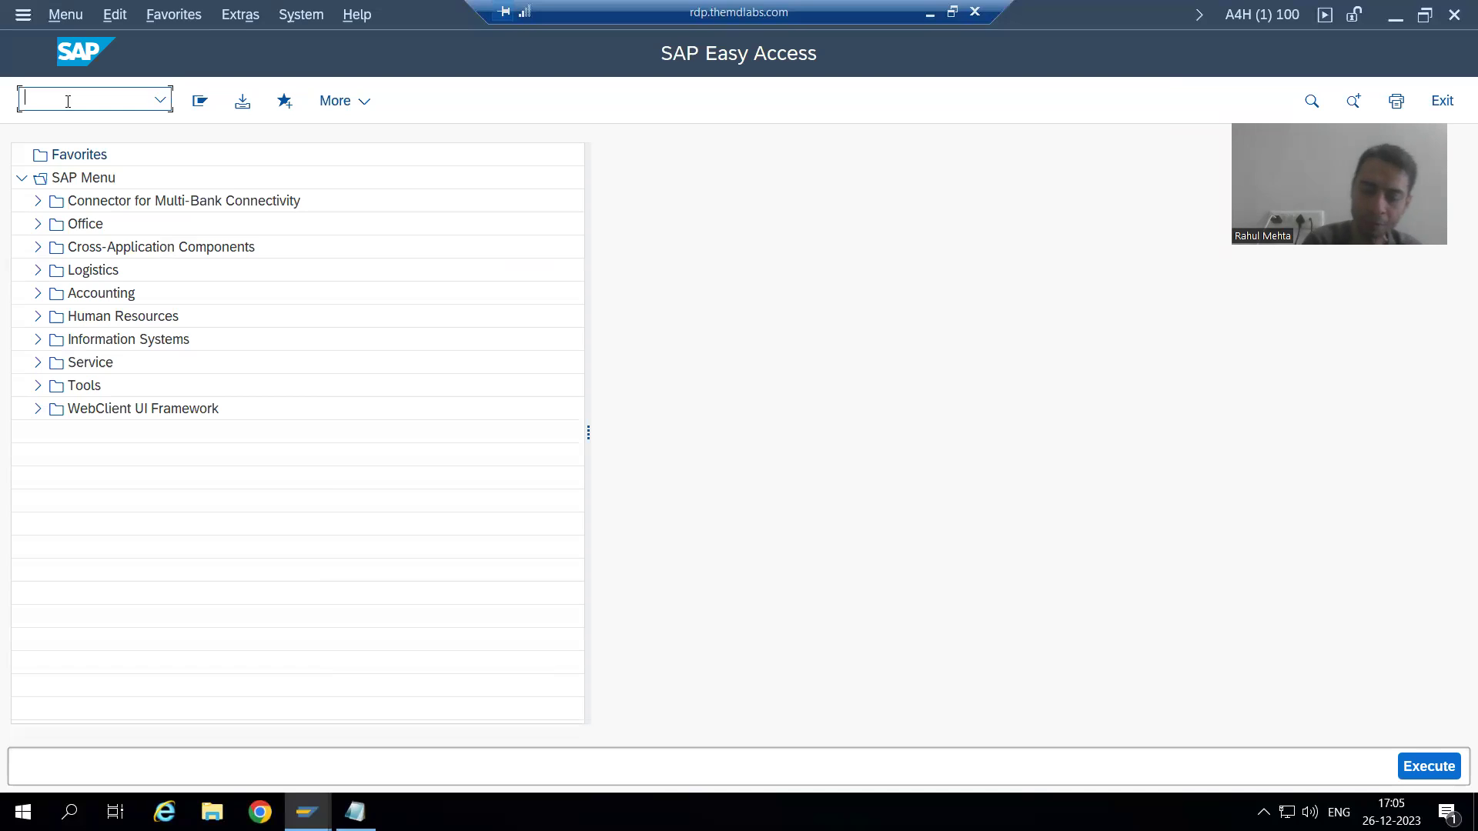
Run se38 from the command field, then log on to the third connection entry again
type("se38")
key("Return")
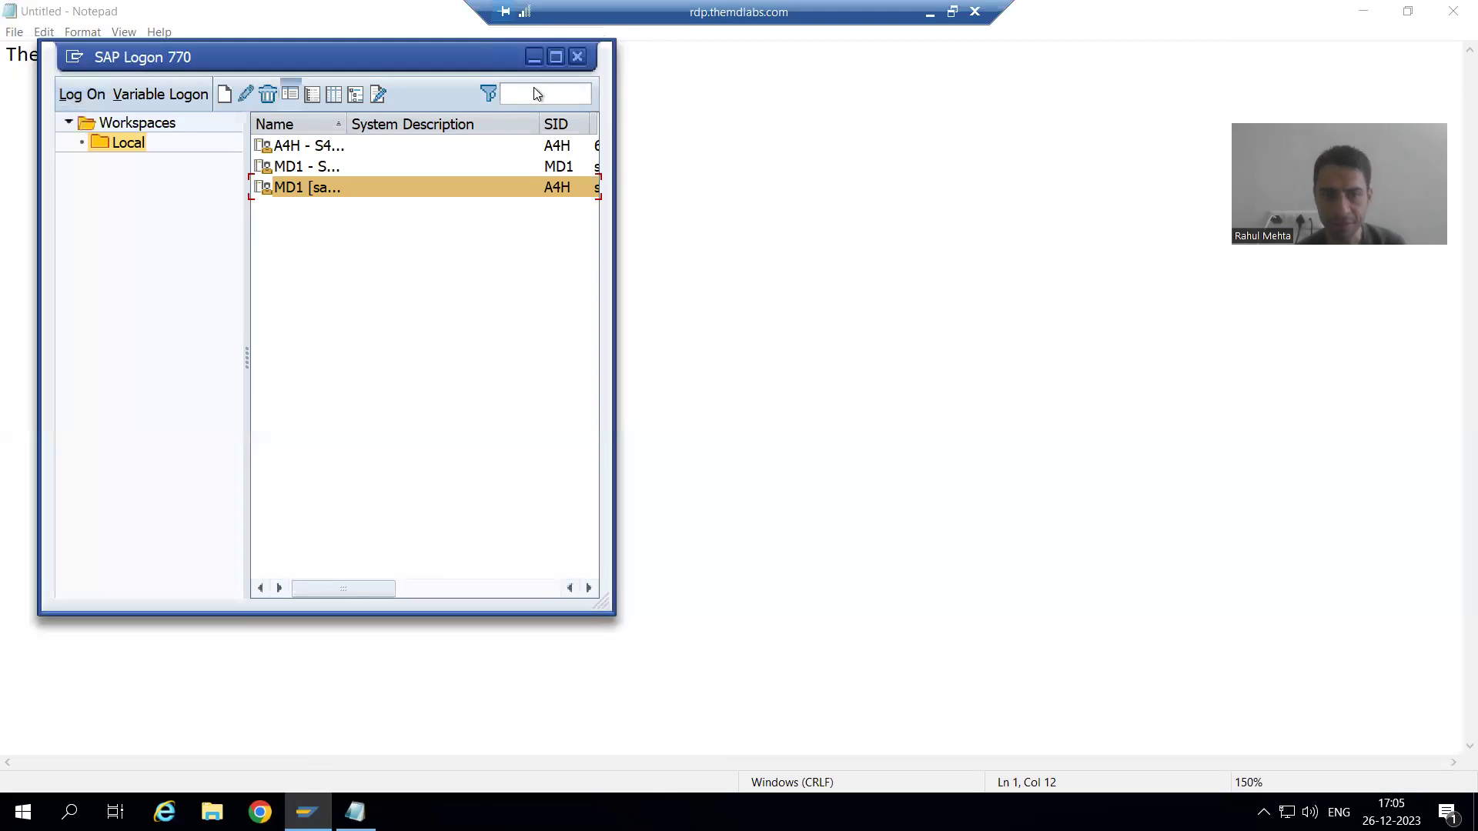
right_click(297, 191)
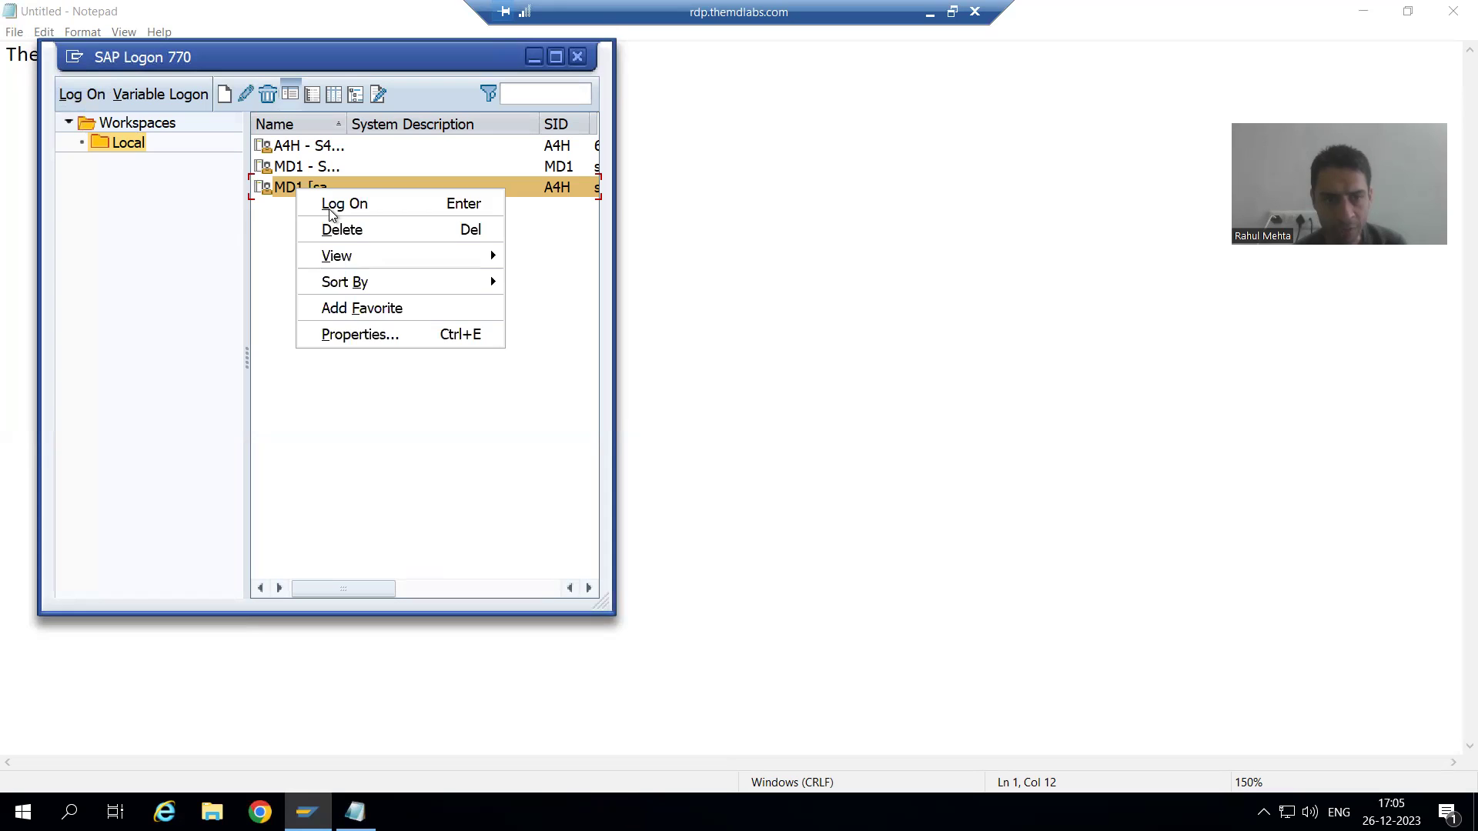
left_click(333, 211)
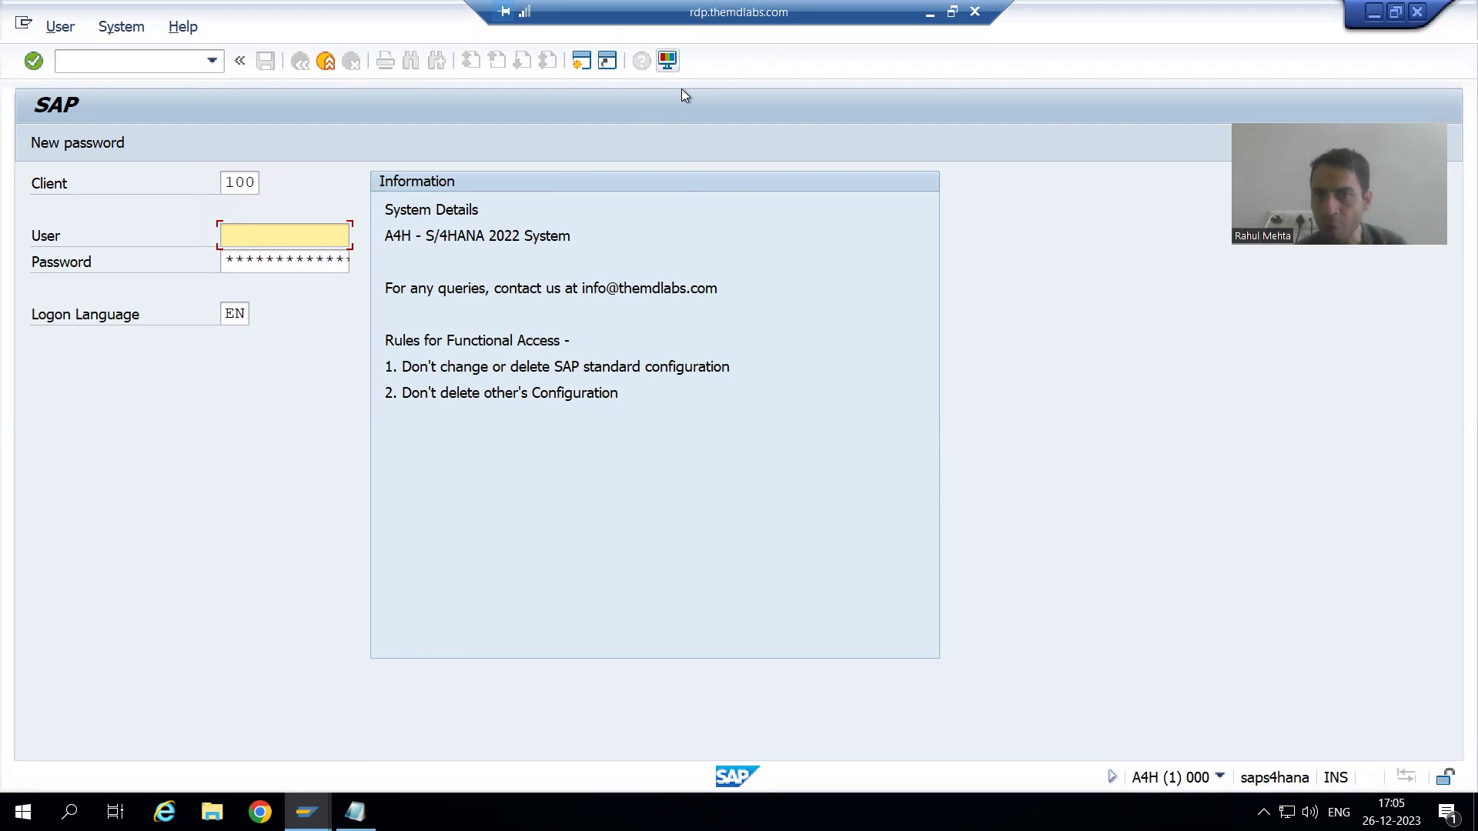
left_click(668, 60)
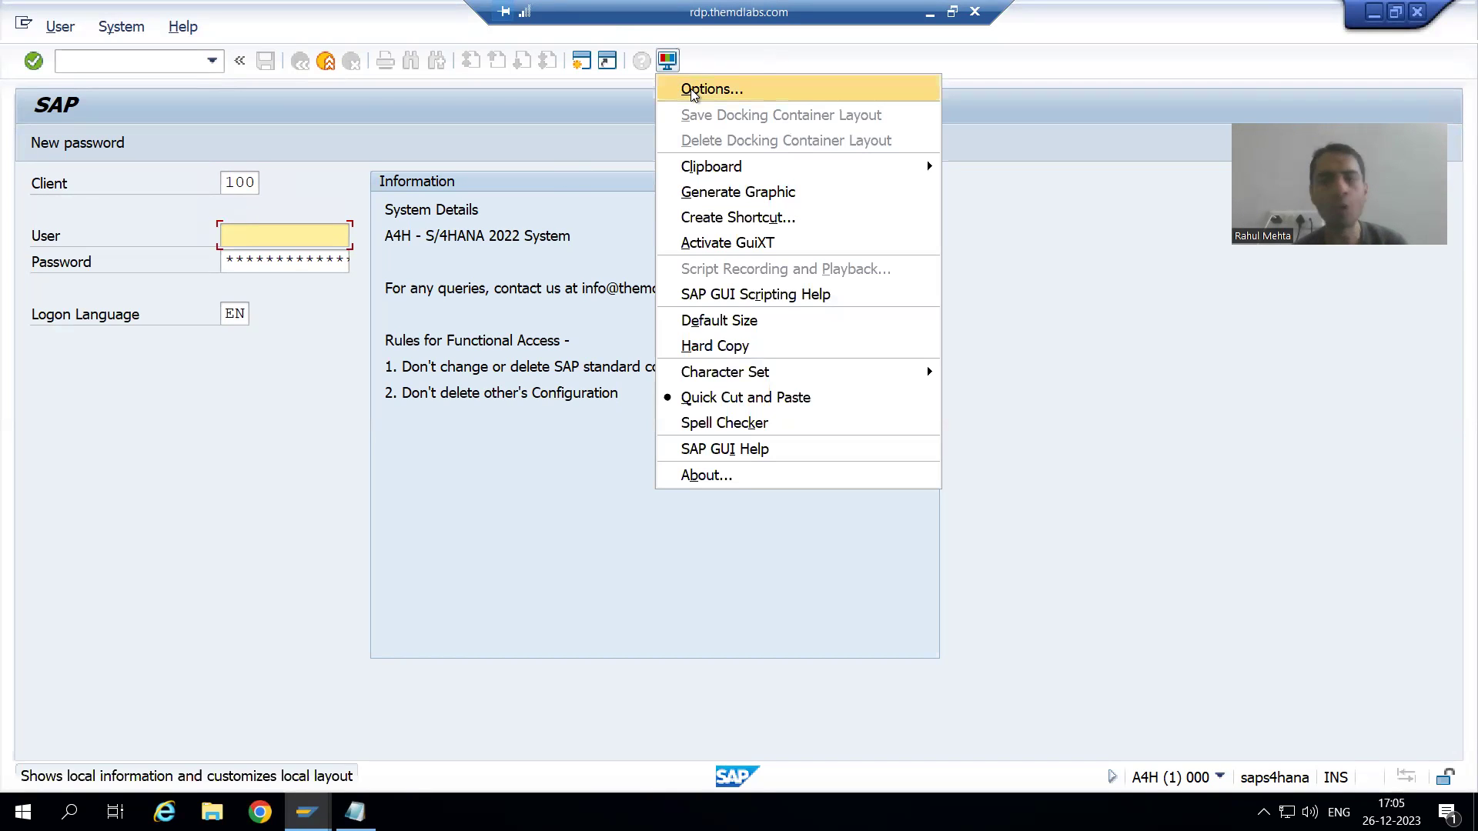
Reselect Quartz Theme in Theme Settings, apply it and confirm with OK
left_click(693, 91)
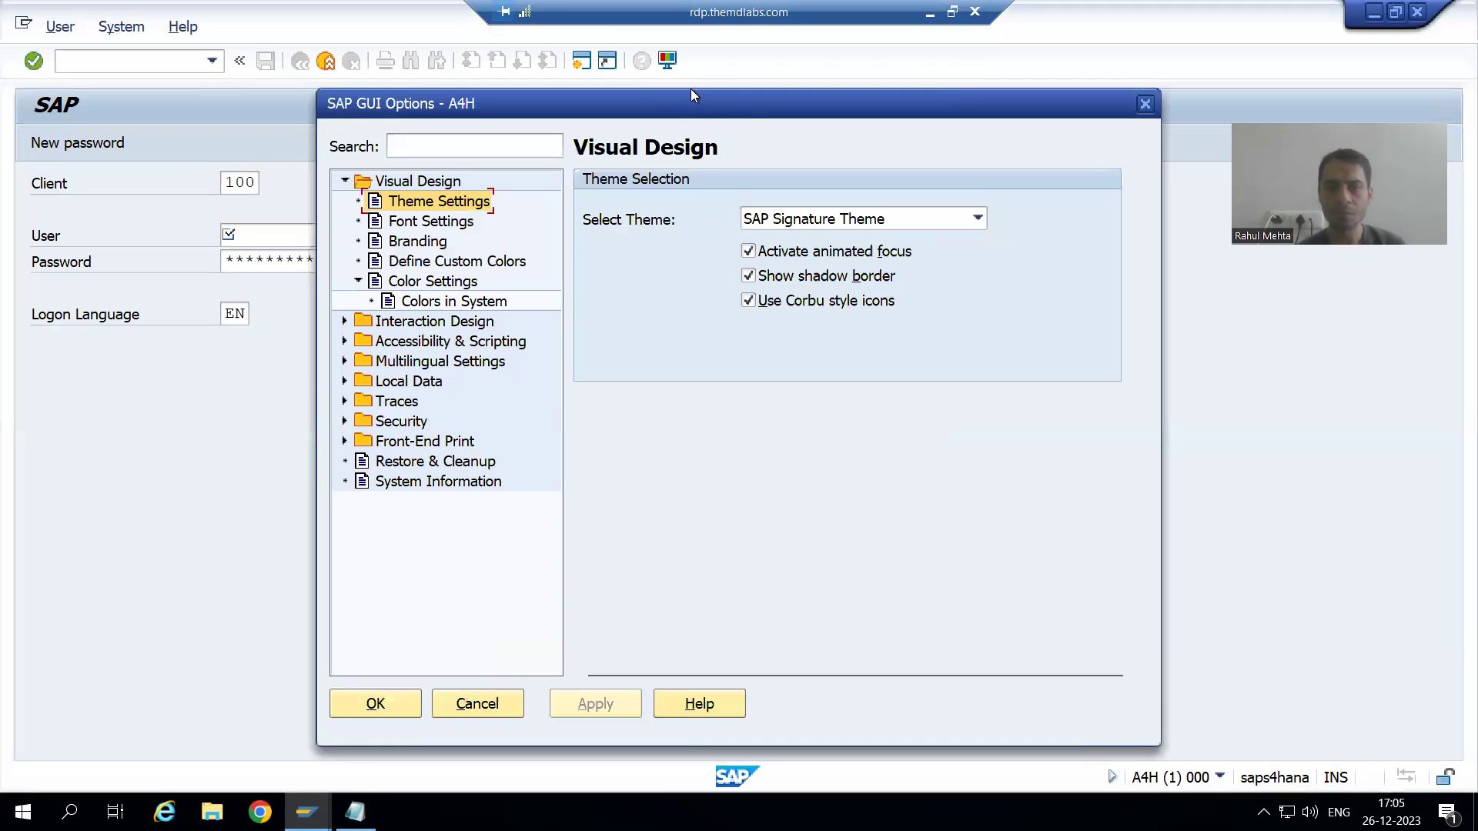
left_click(866, 221)
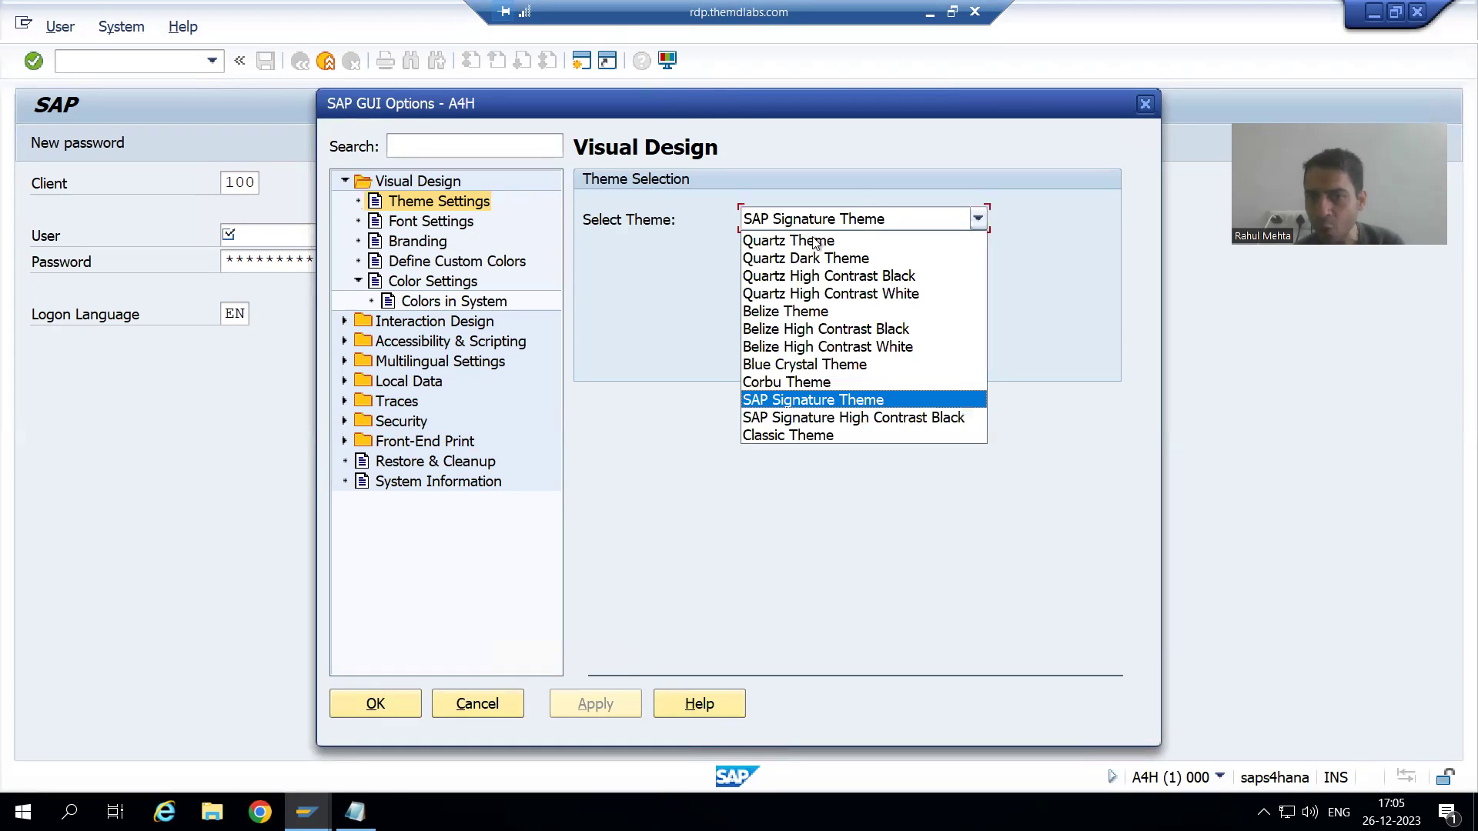
left_click(810, 239)
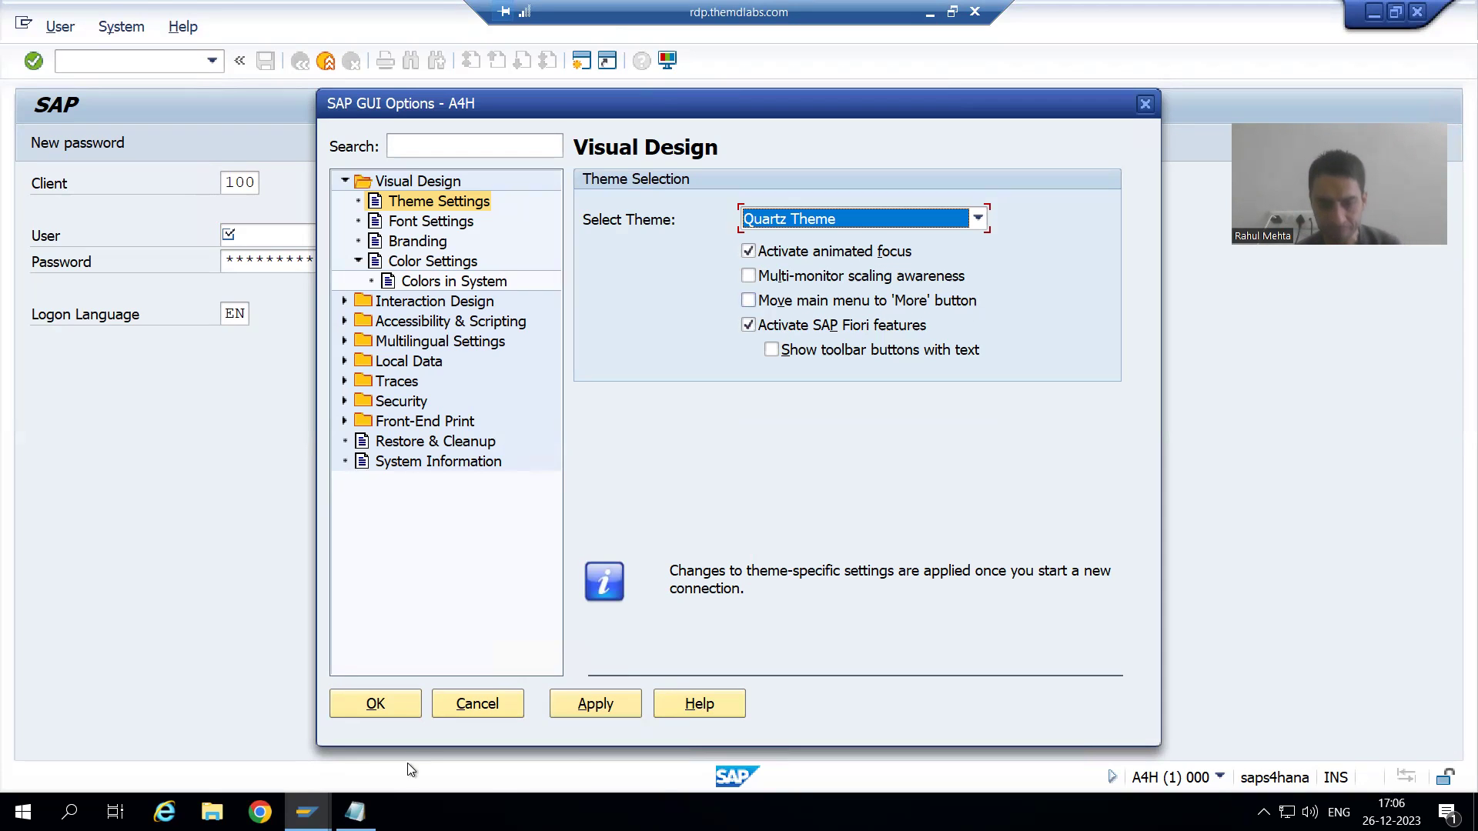
left_click(581, 703)
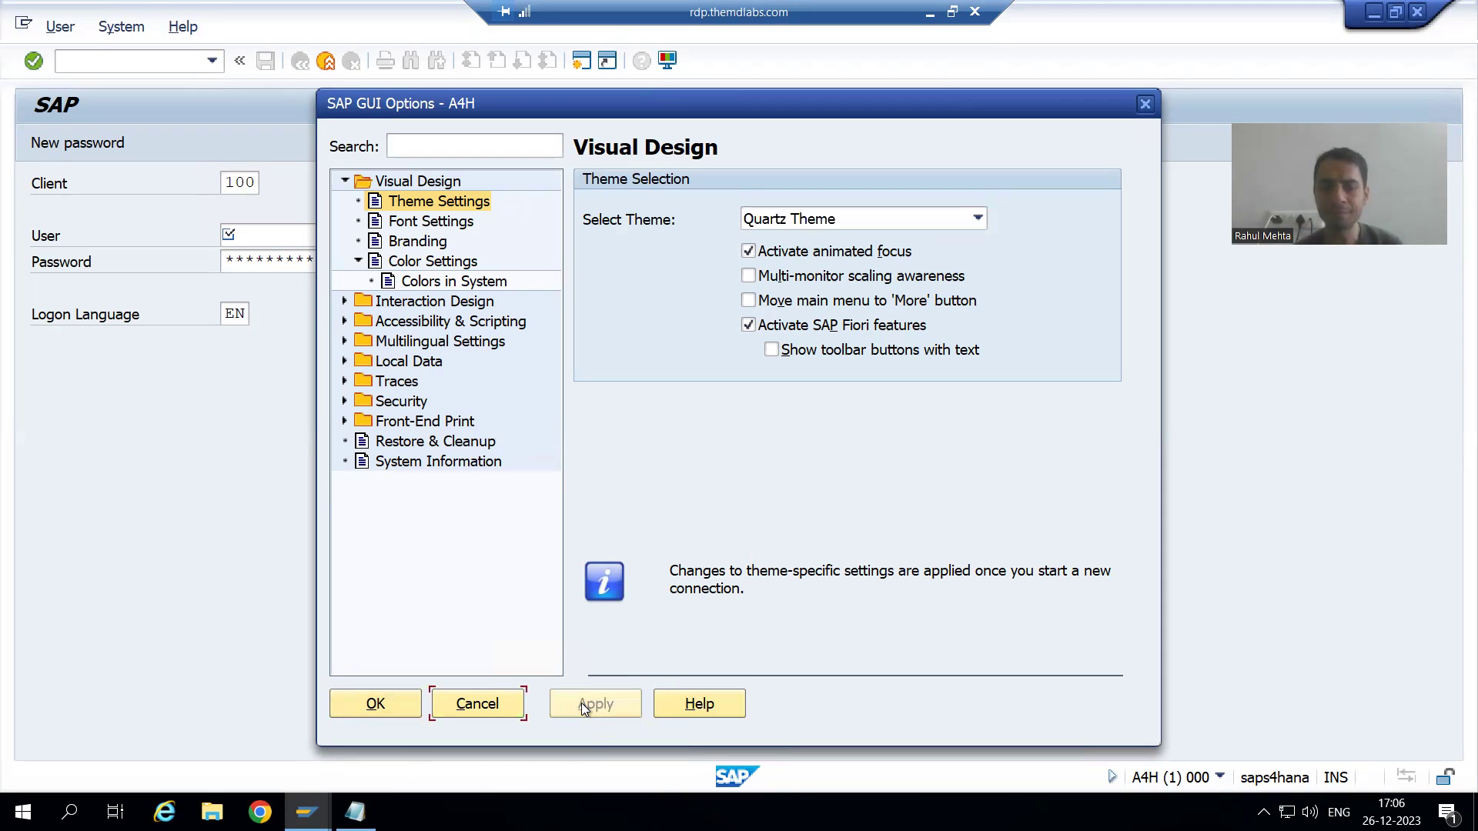
left_click(377, 705)
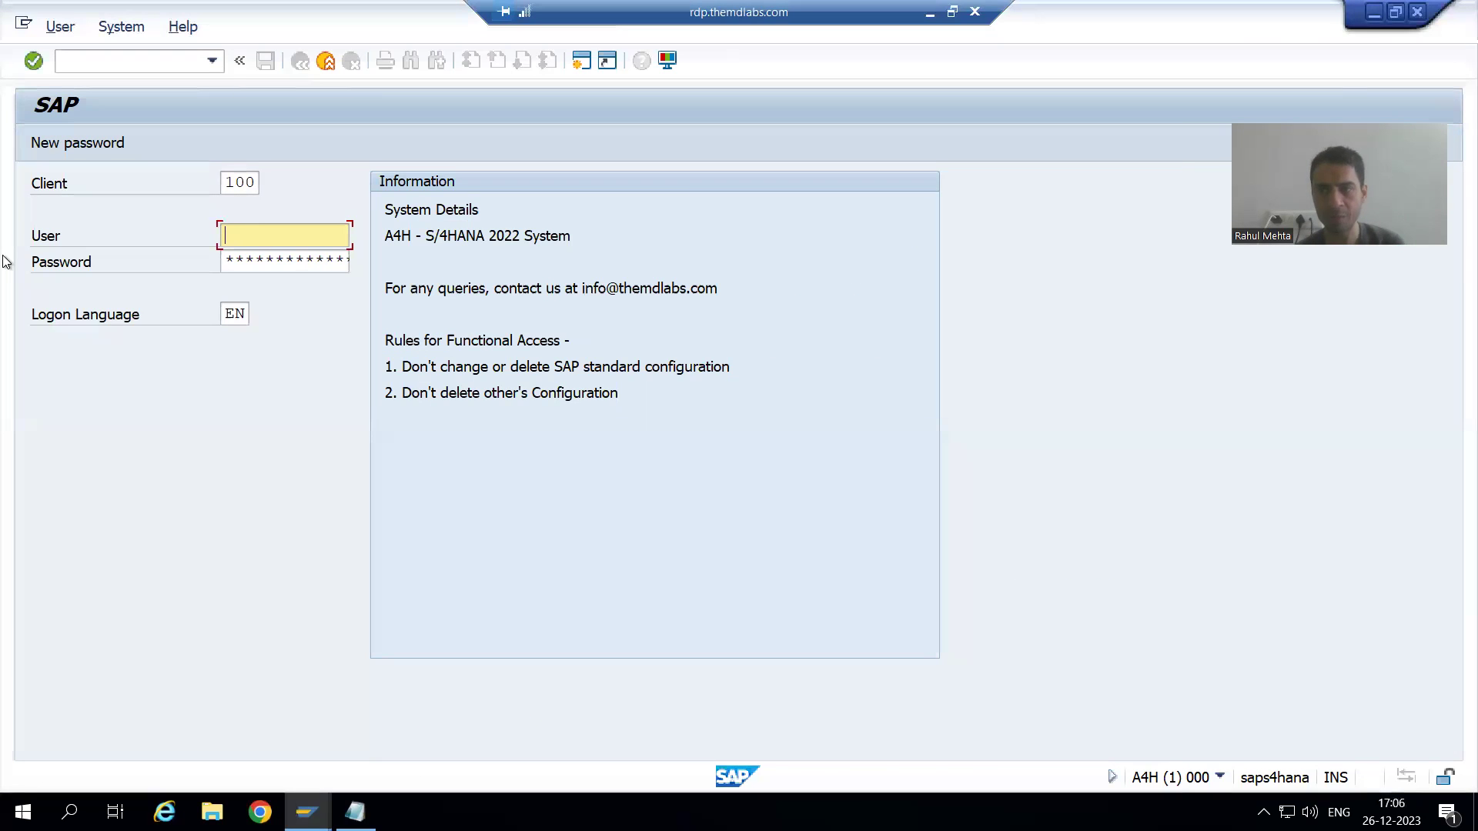
Close the session and log on again with the saved user name and password
key("alt+F4")
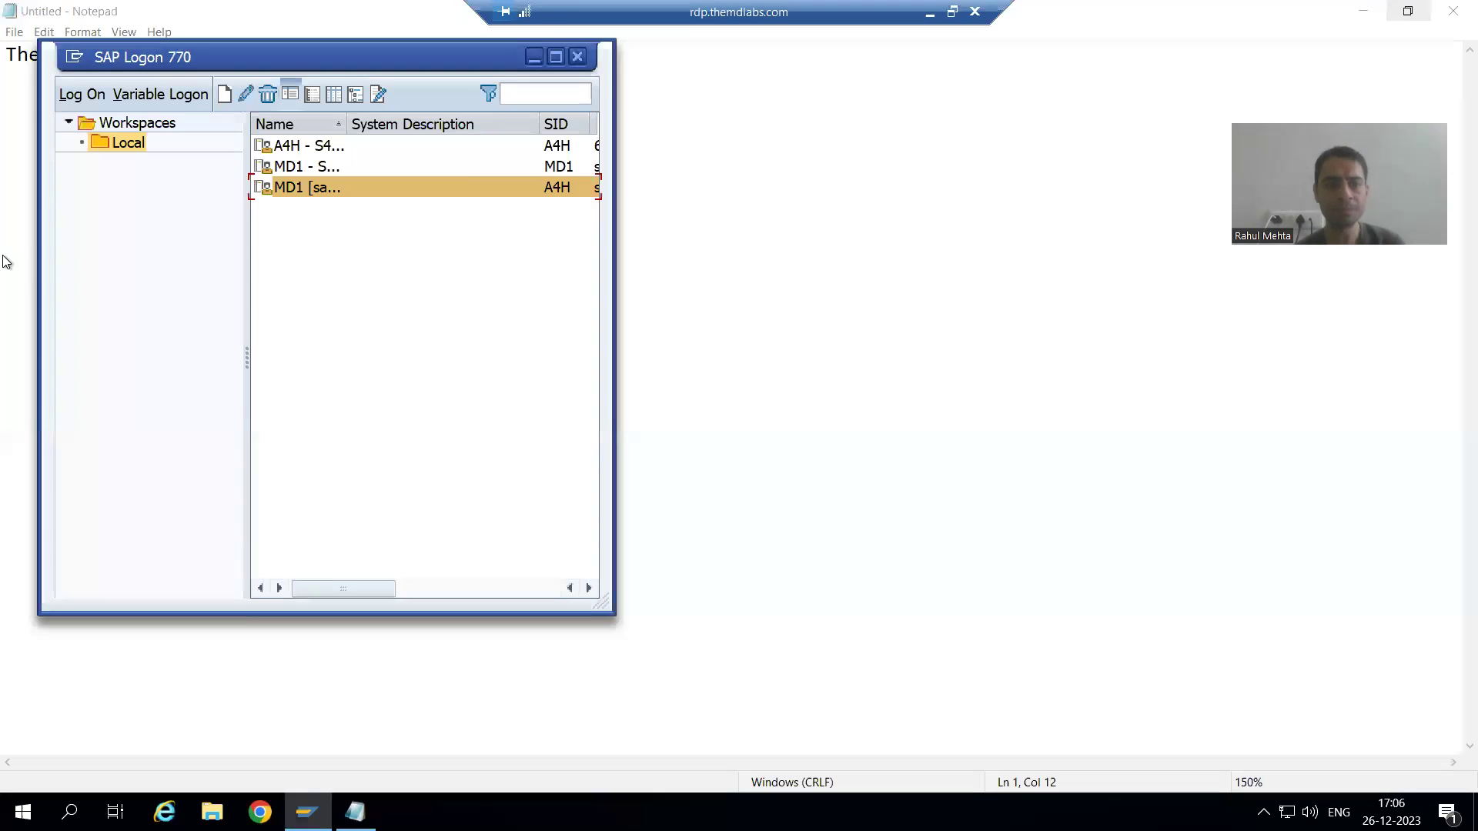
right_click(306, 195)
left_click(334, 207)
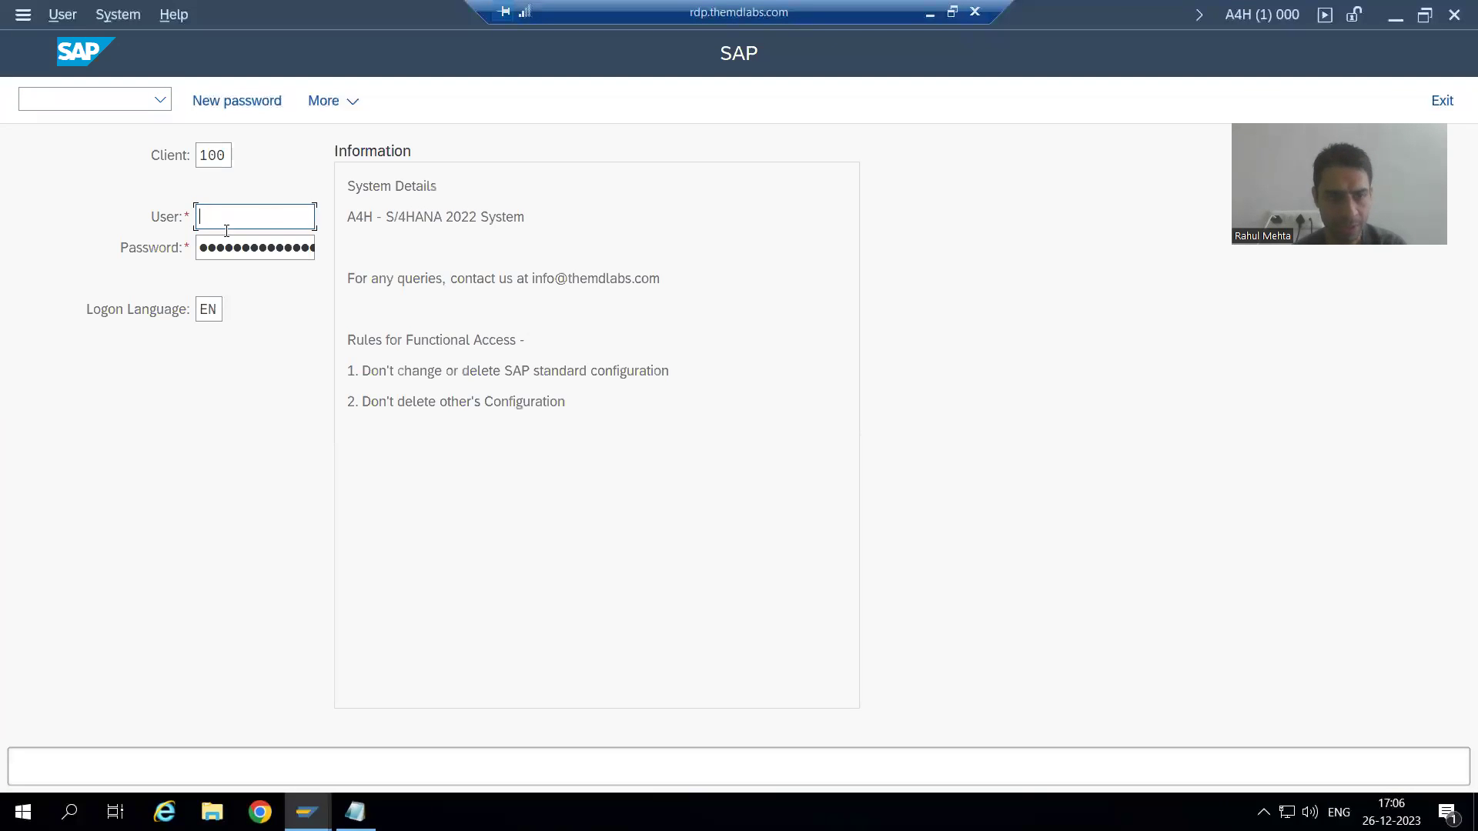
left_click(226, 230)
left_click(227, 231)
left_click(229, 245)
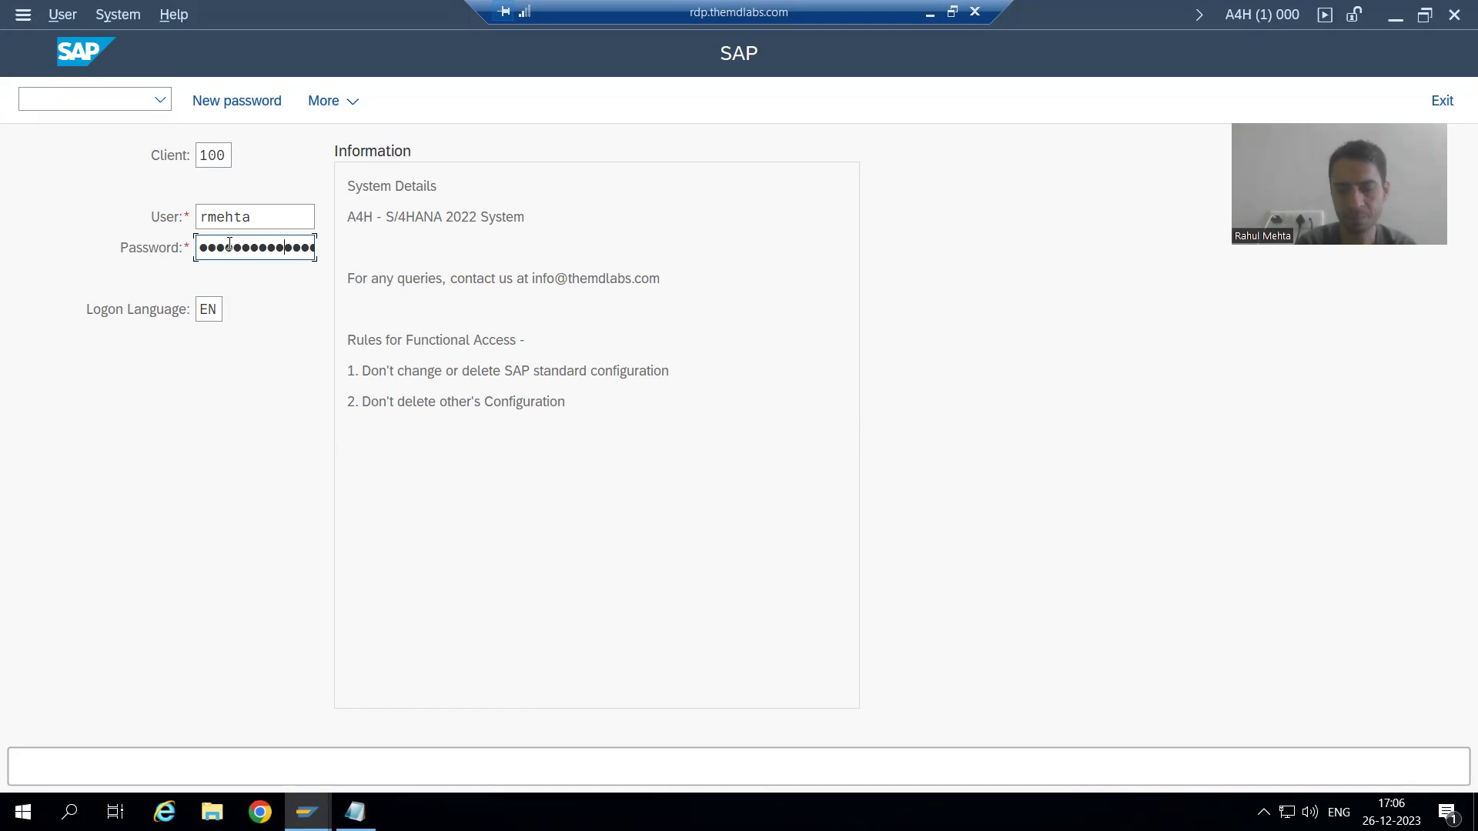
key("Return")
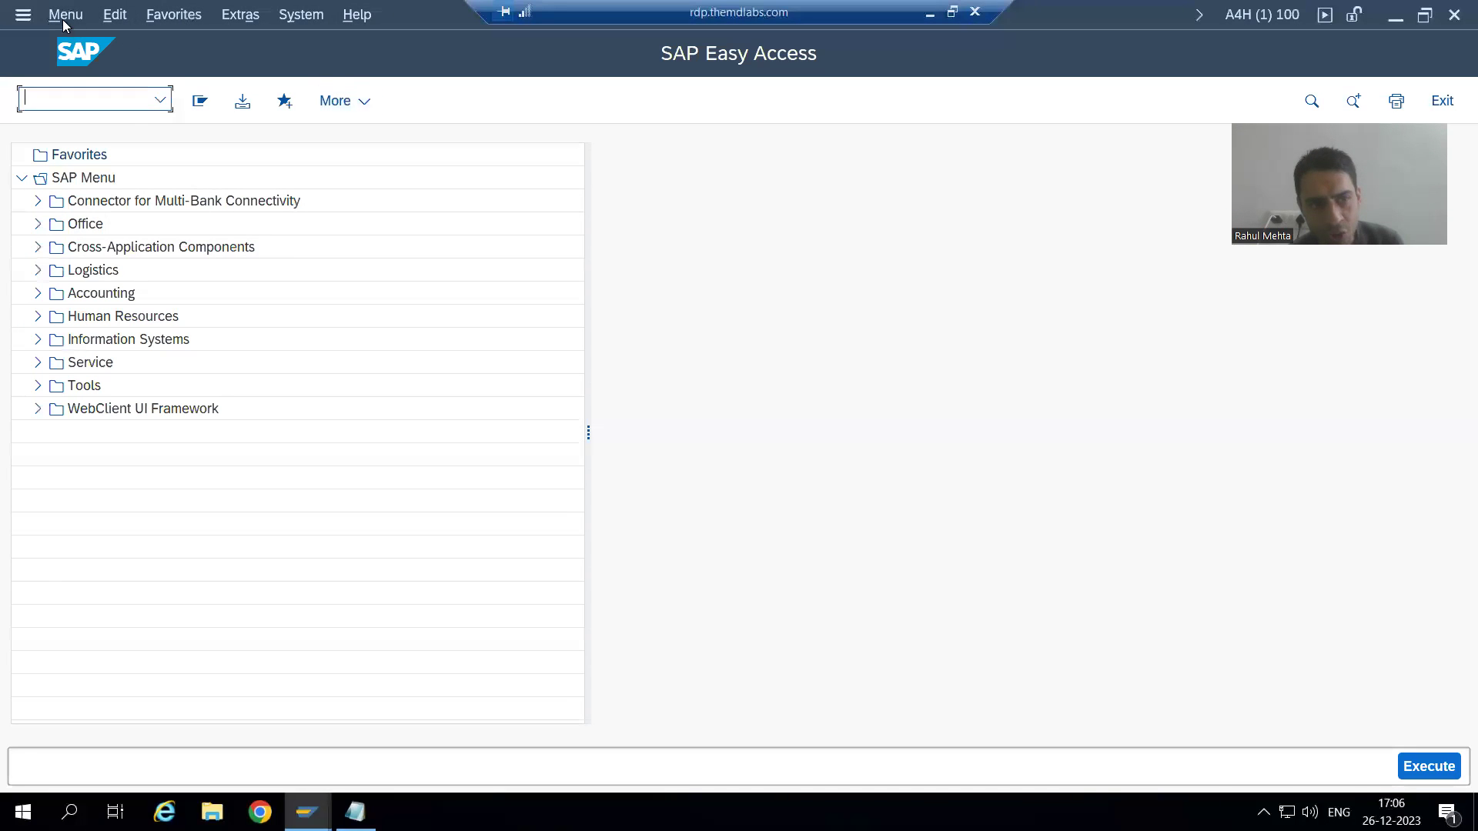
In SAP GUI Options, enable 'Move main menu to More button', then apply and confirm it
left_click(339, 101)
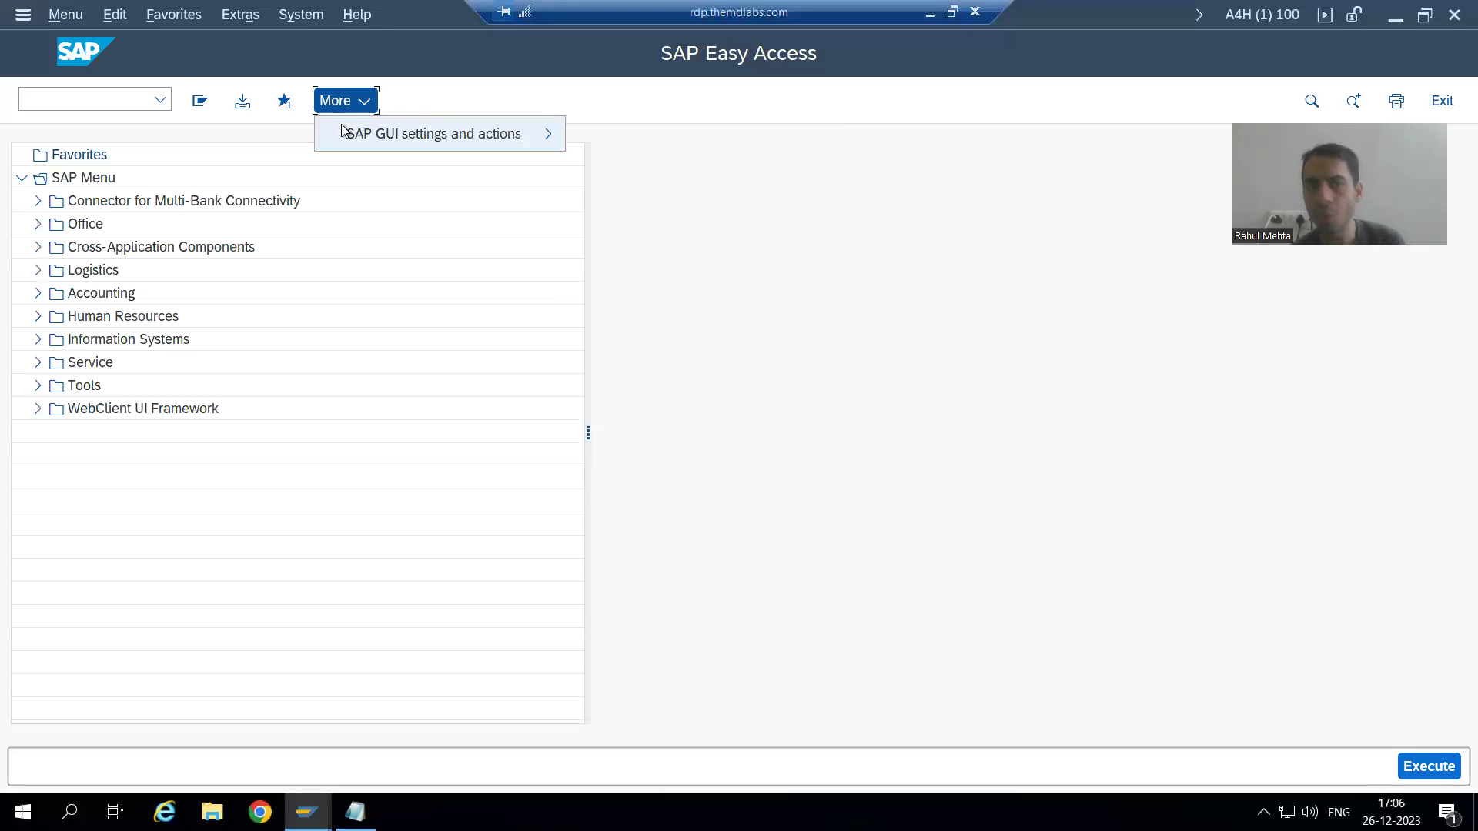
mouse_move(340, 123)
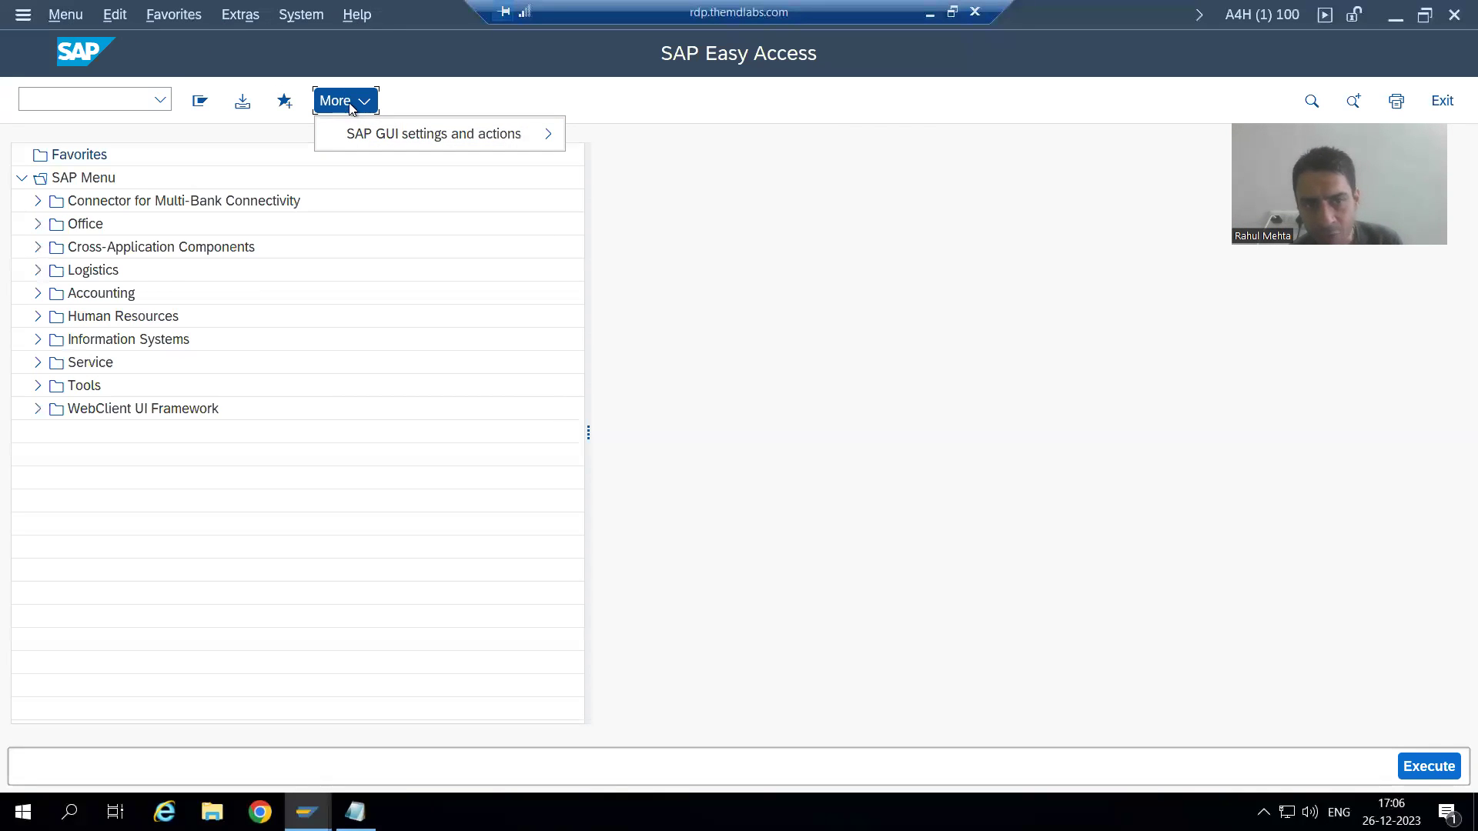
left_click(101, 96)
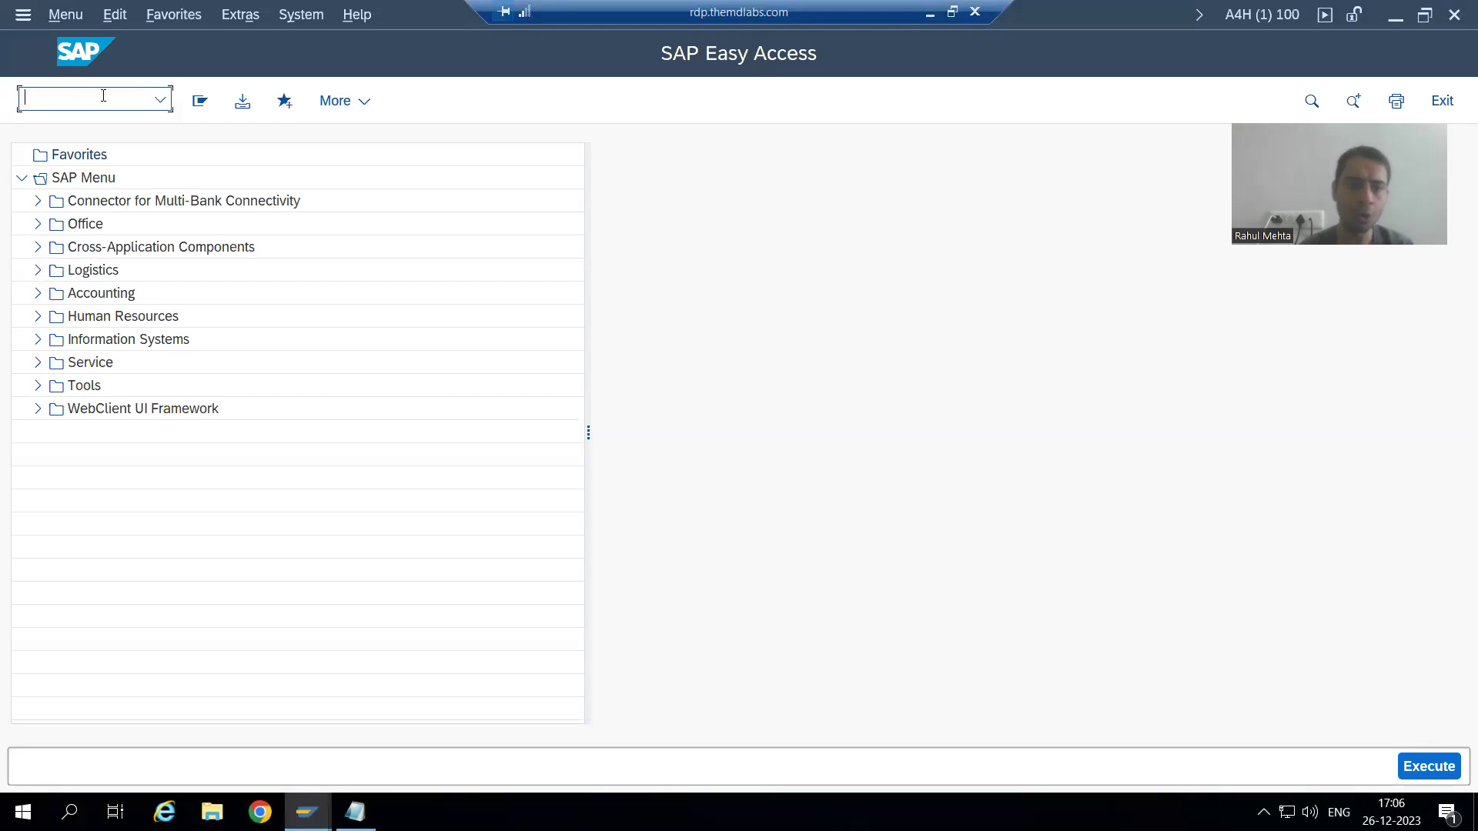
left_click(356, 101)
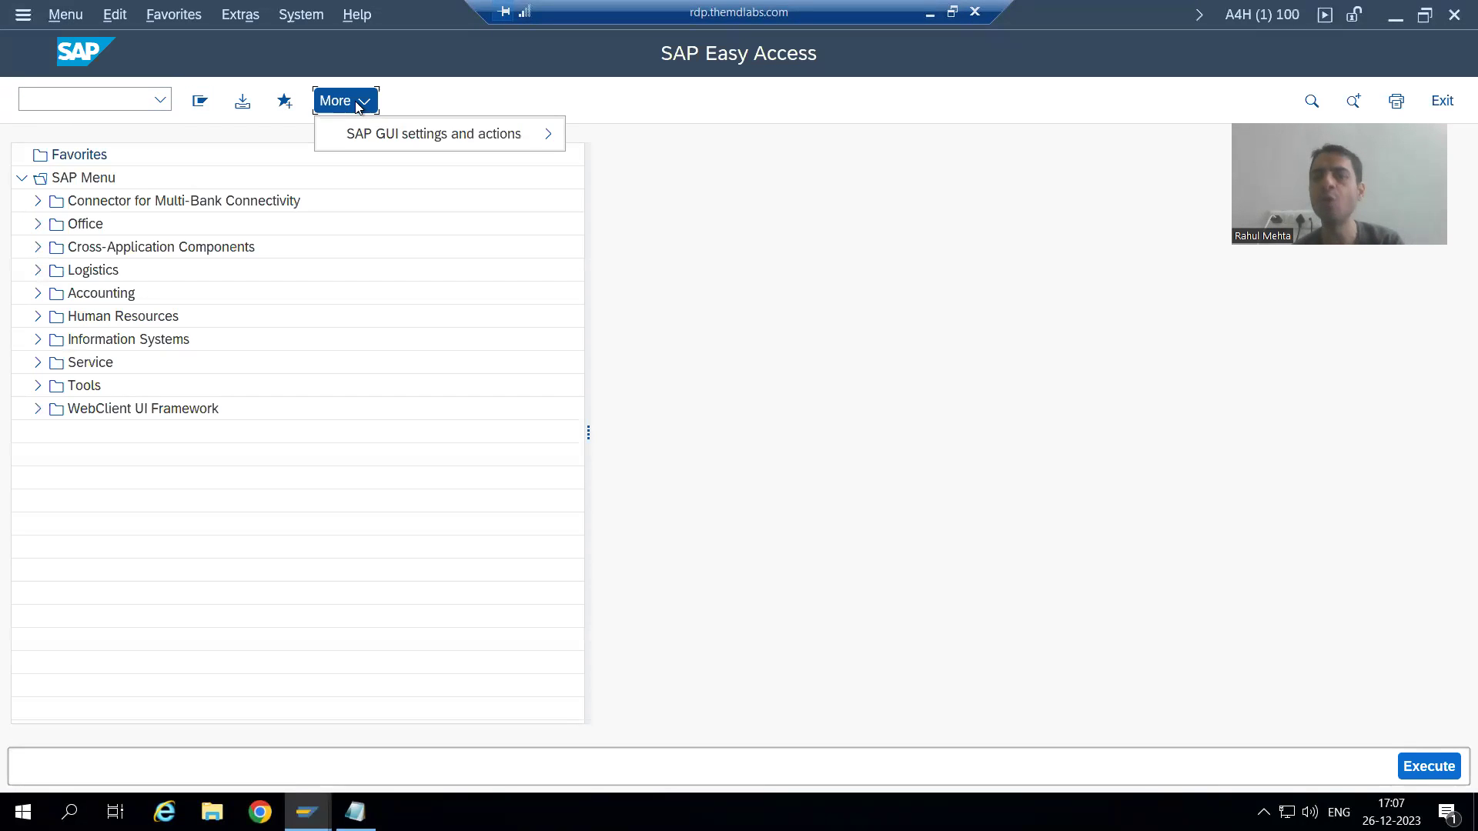
mouse_move(376, 136)
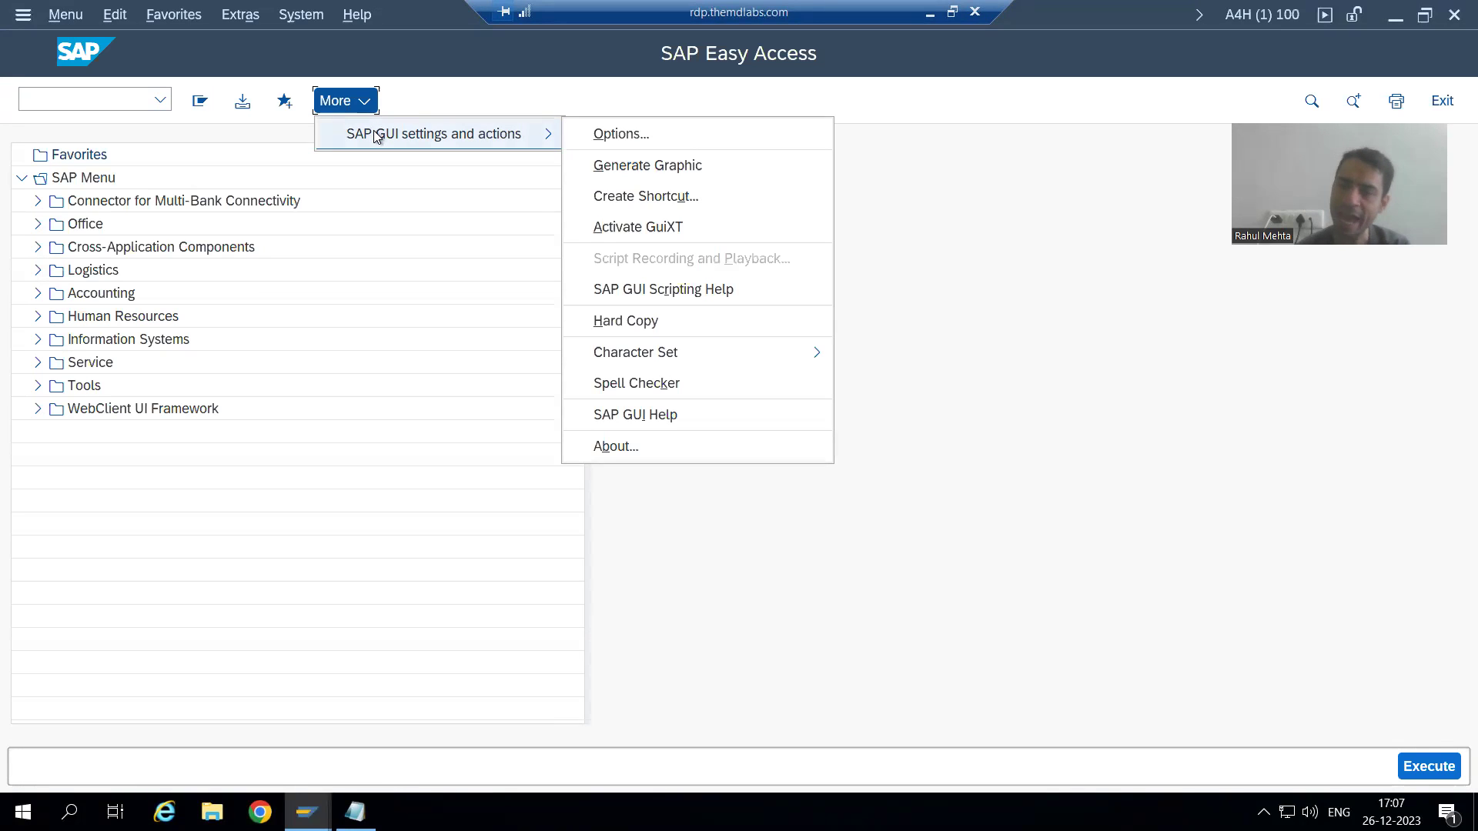
left_click(605, 134)
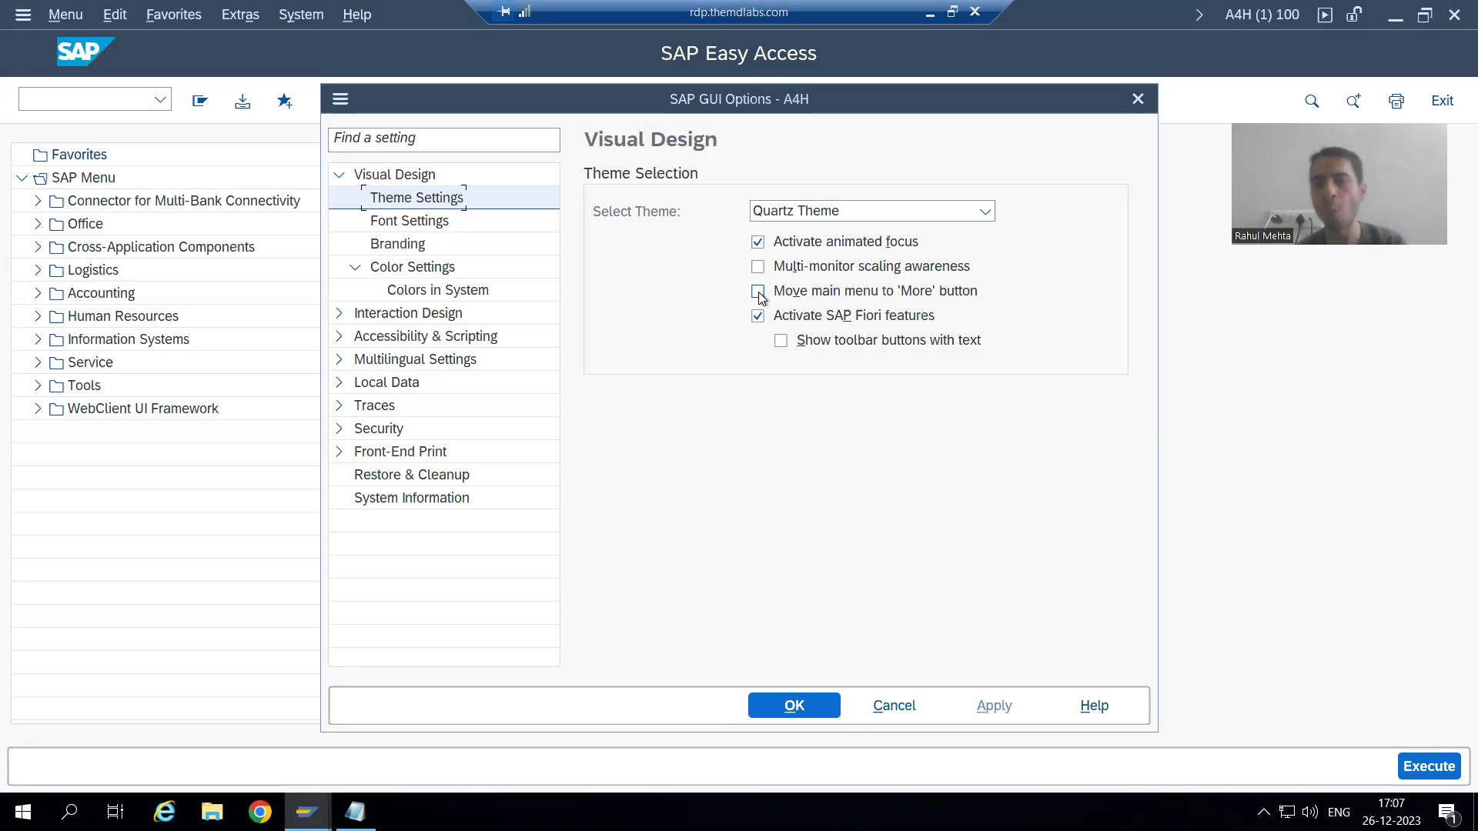
left_click(758, 292)
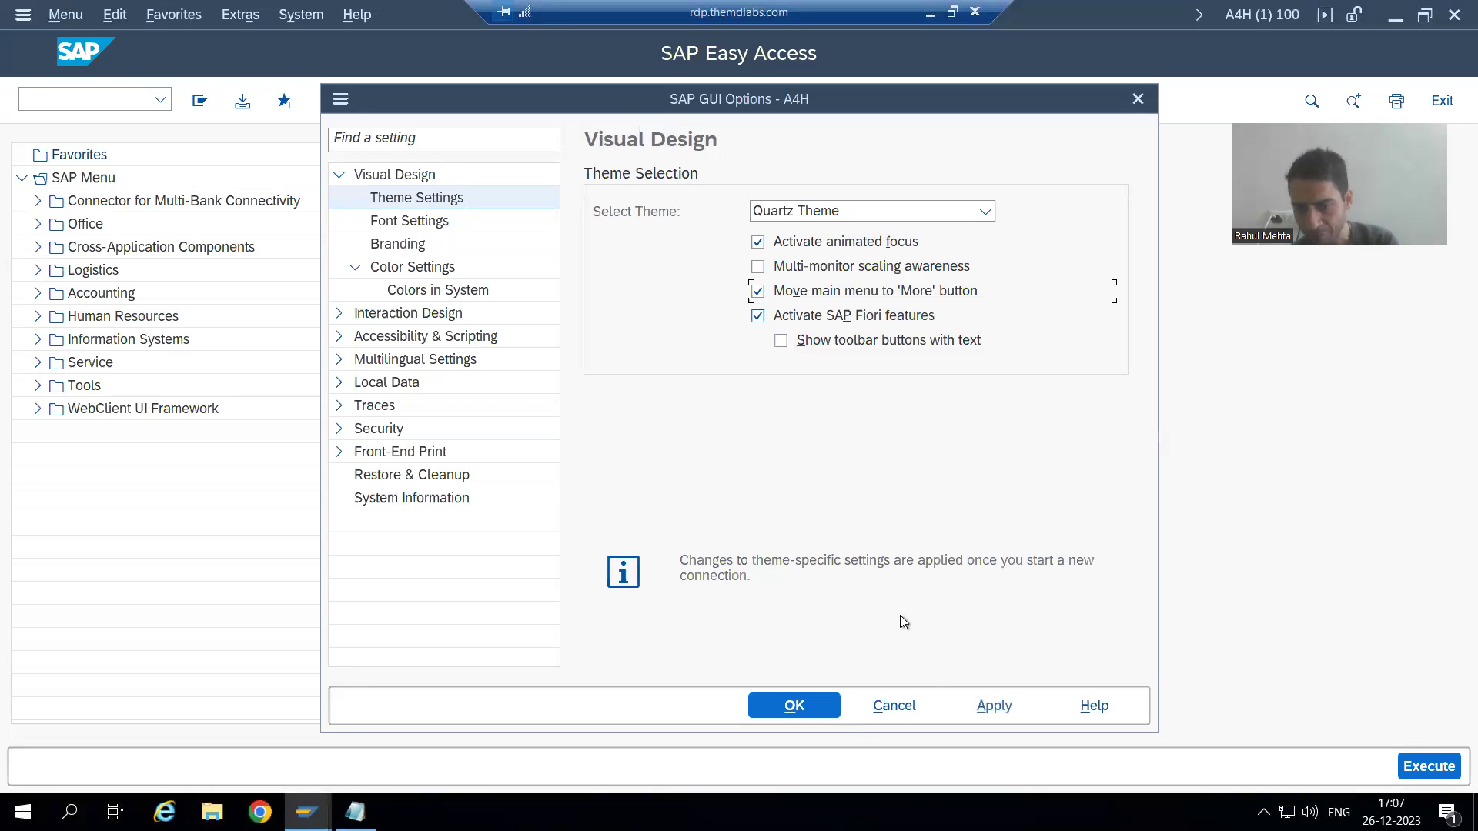
left_click(996, 715)
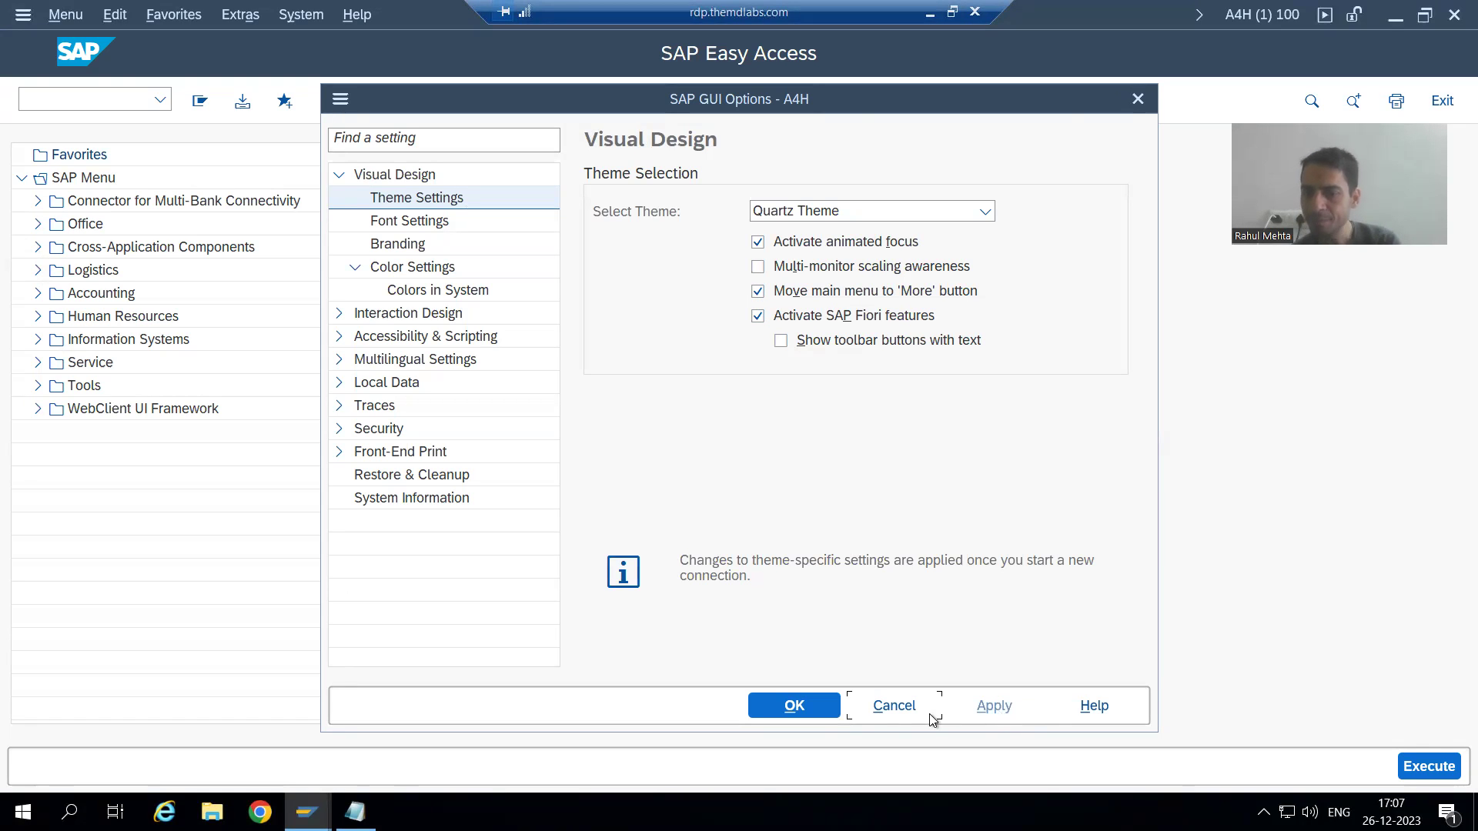
left_click(824, 712)
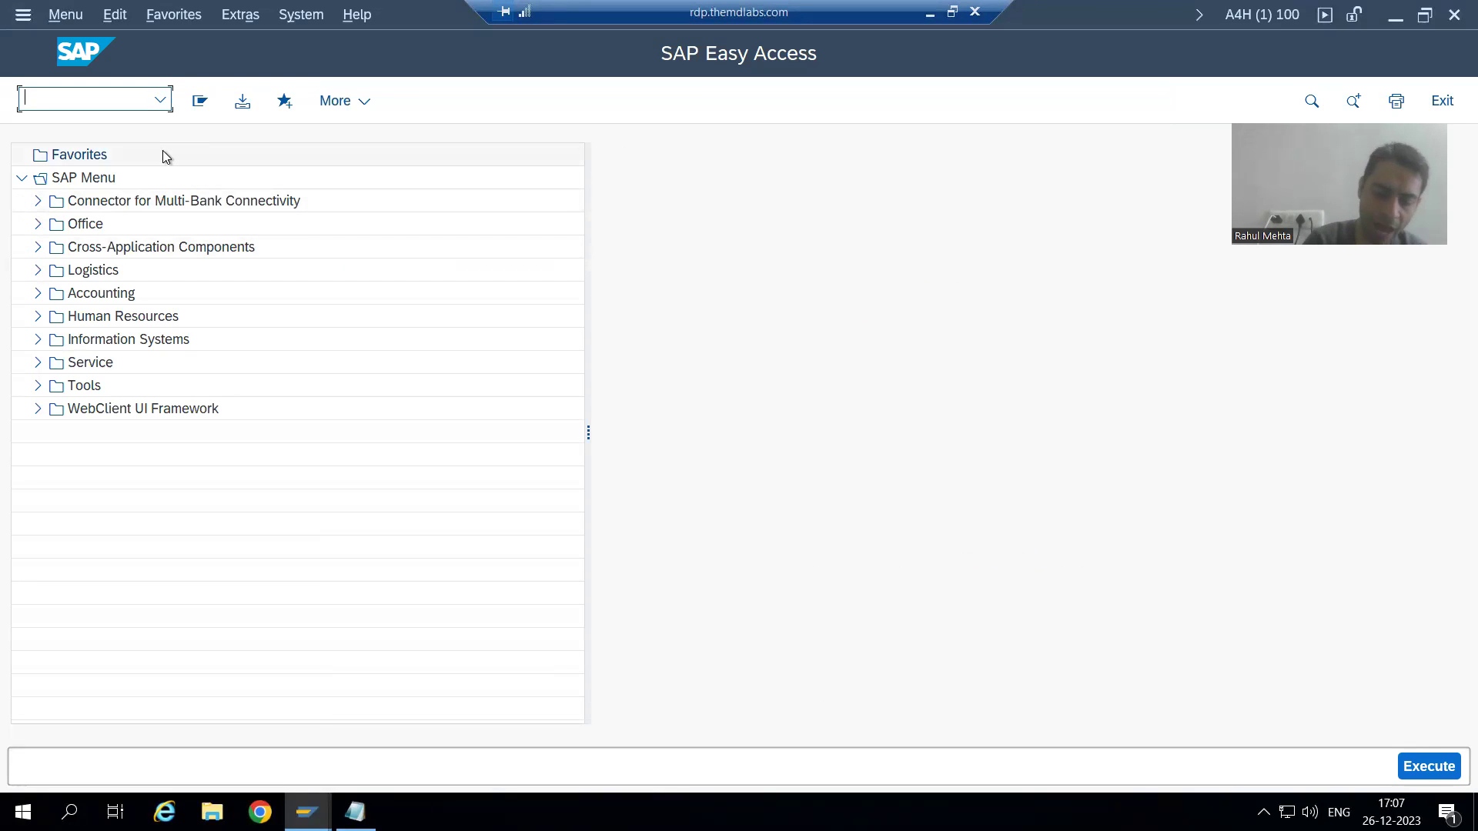
End the session with /nse, then log back on to A4H client 100 using the saved user name
type("/nse")
key("Return")
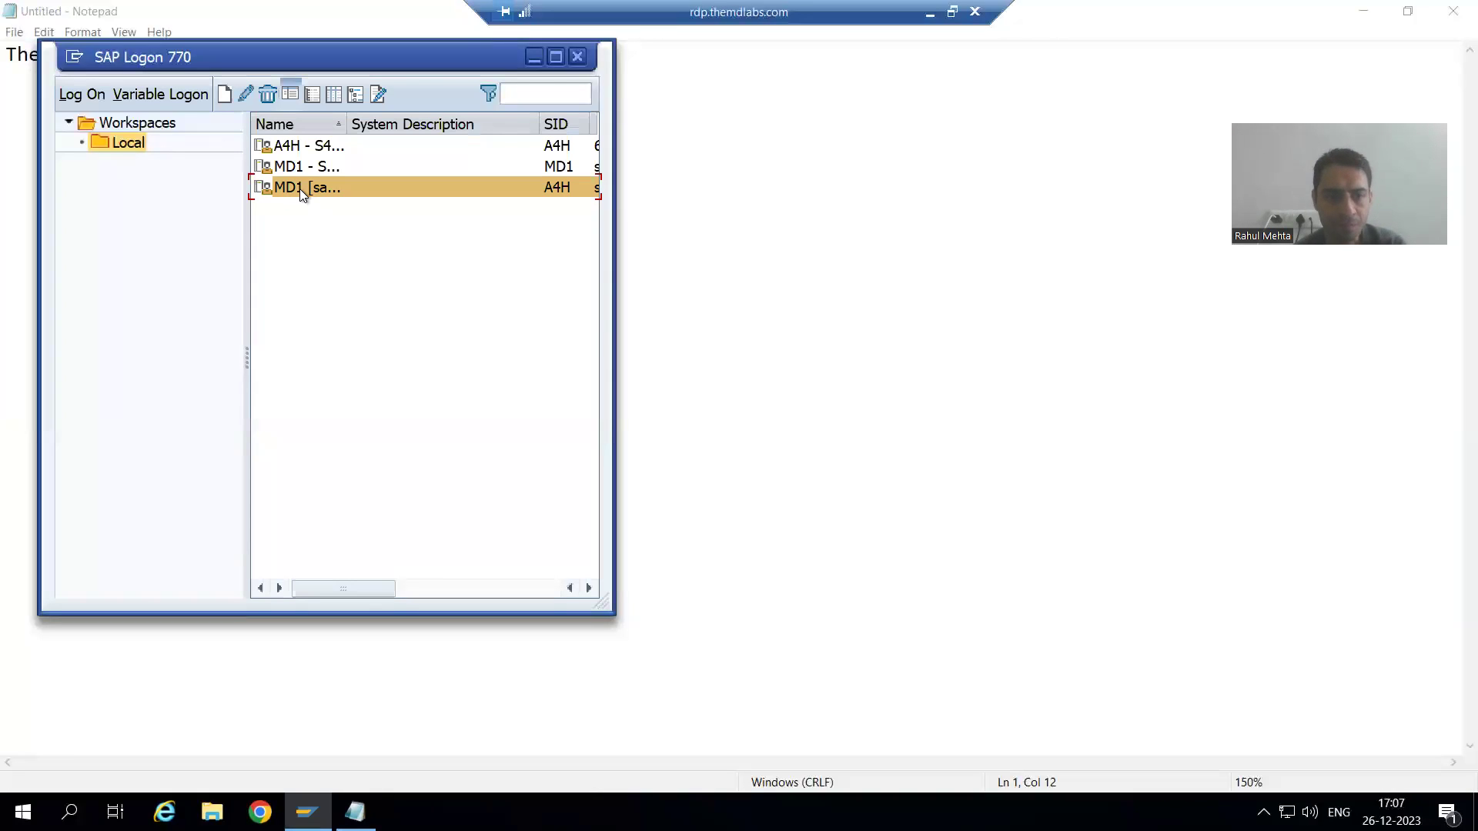
right_click(300, 193)
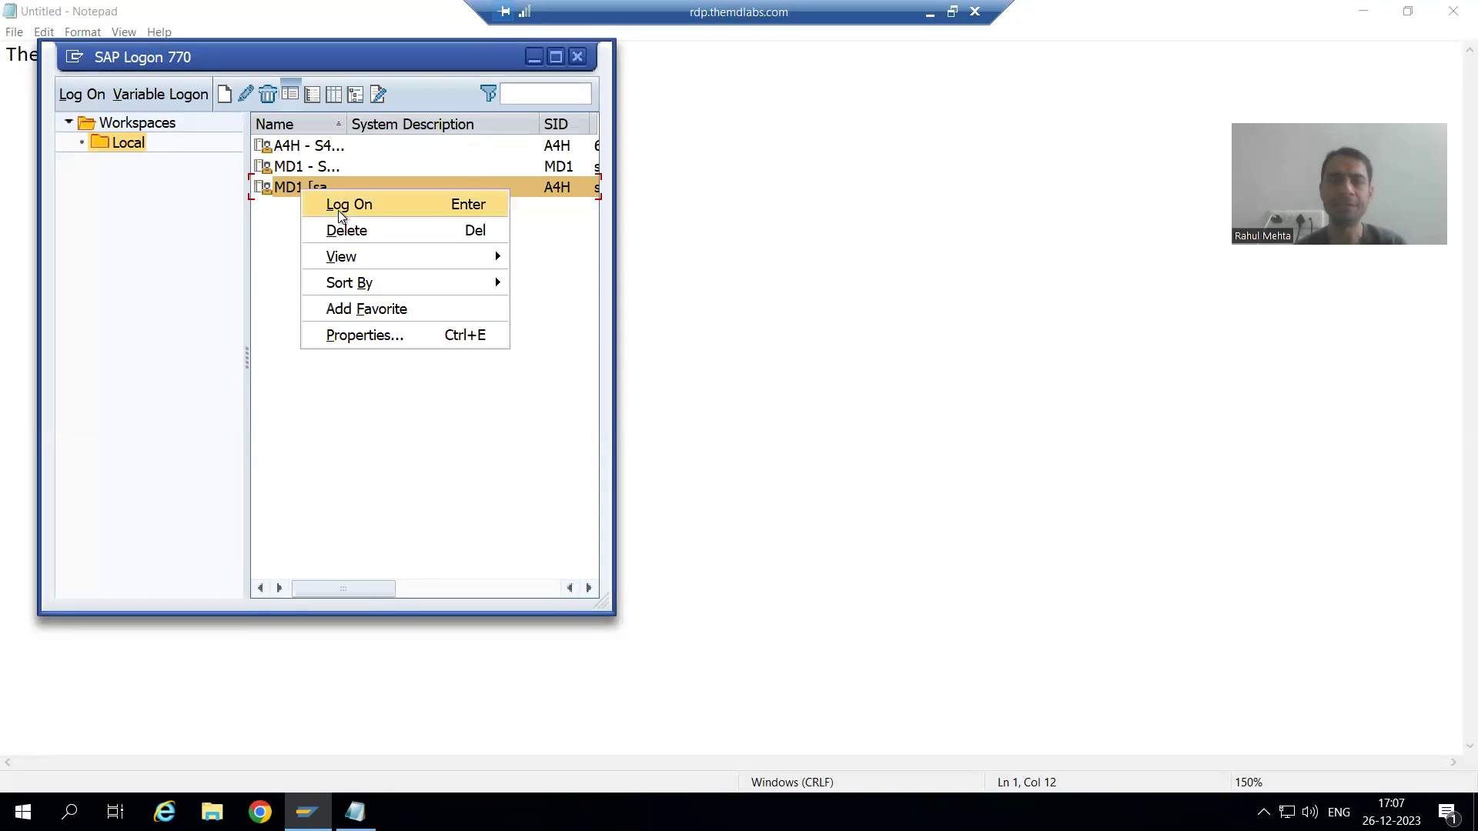
left_click(339, 214)
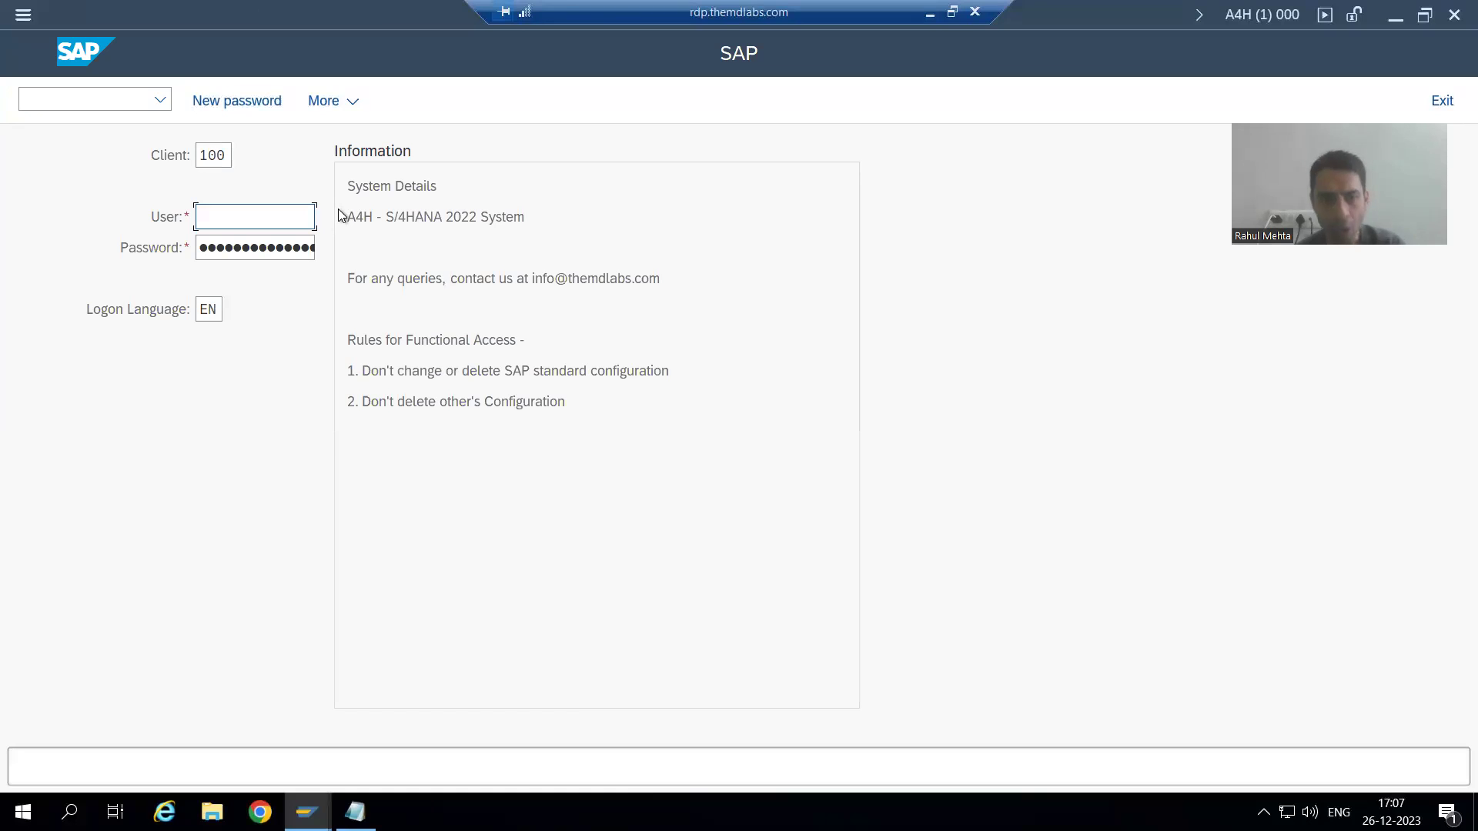
left_click(240, 223)
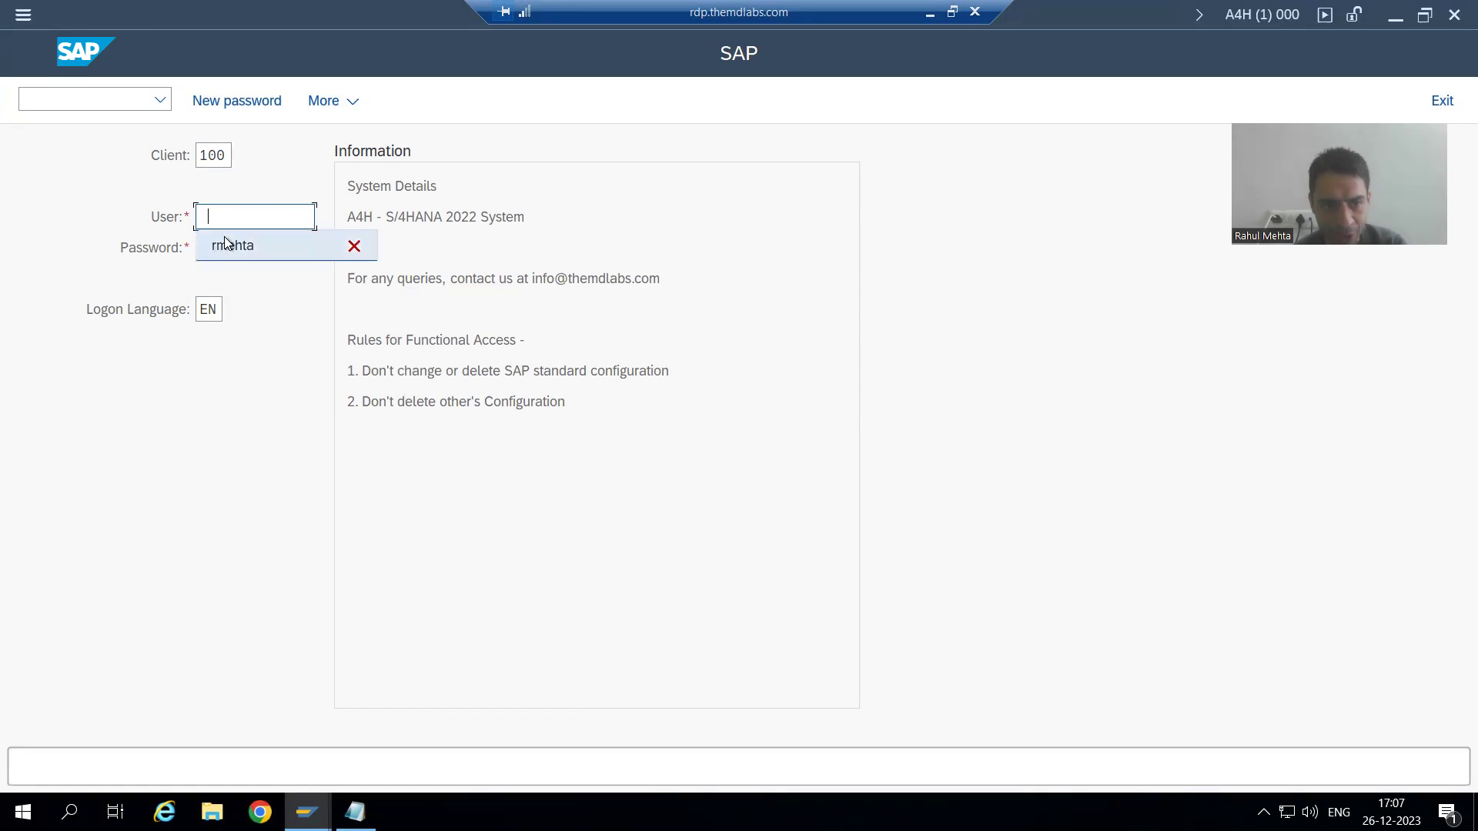
left_click(231, 244)
key("Tab")
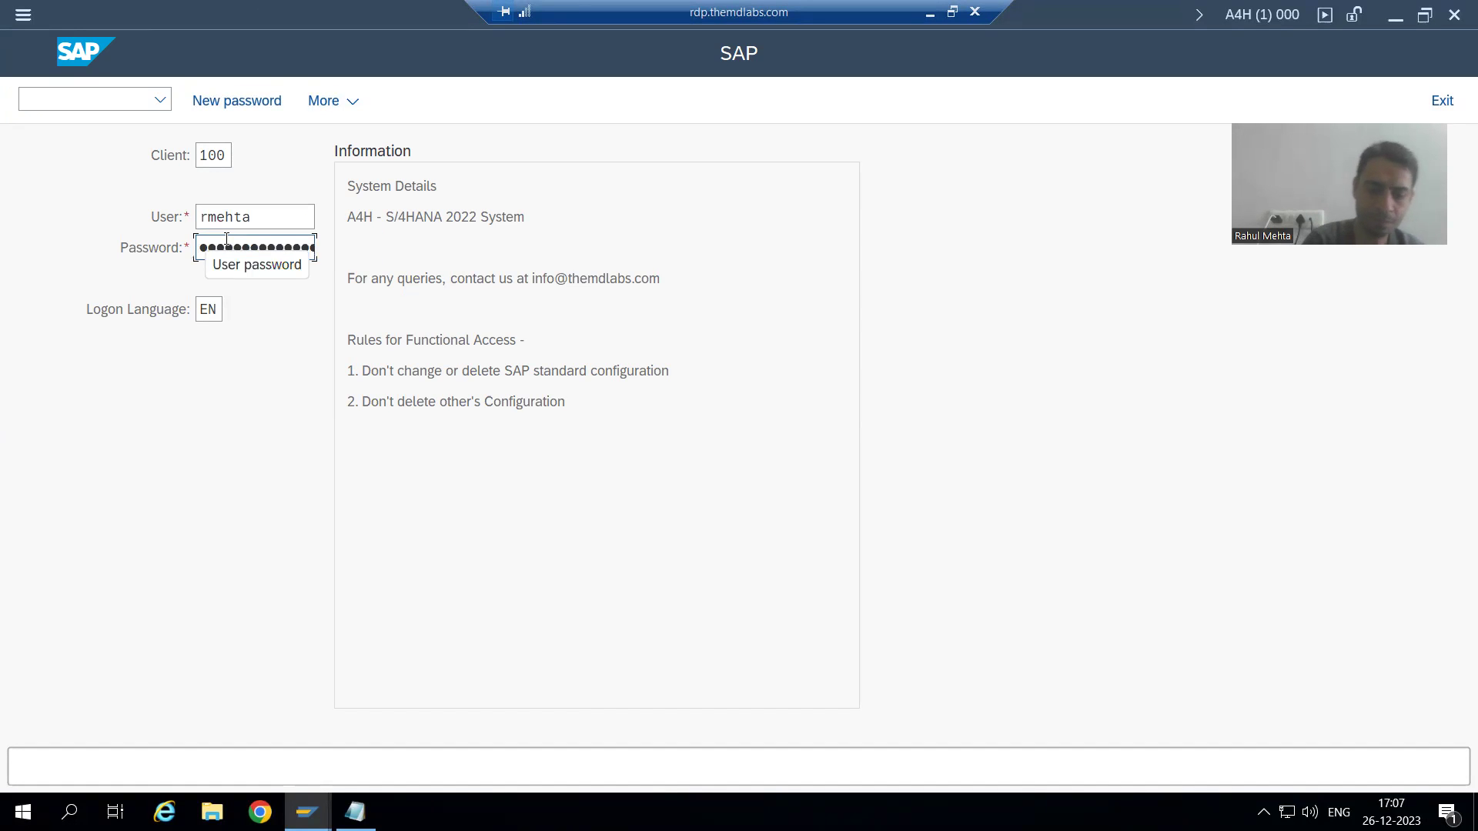
key("Right")
key("Right")
key("Right")
key("Right")
key("Right")
key("Right")
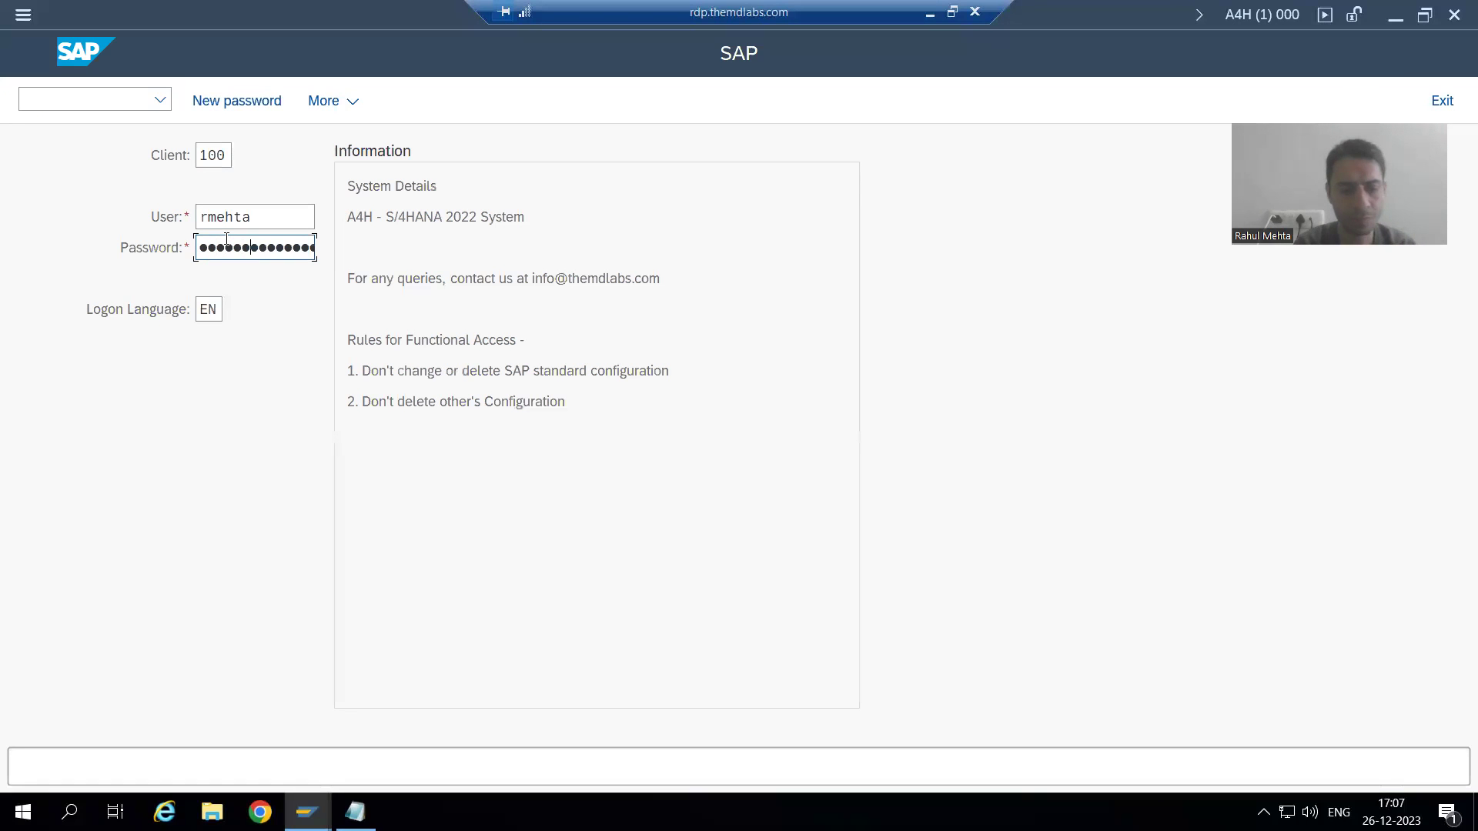
key("Return")
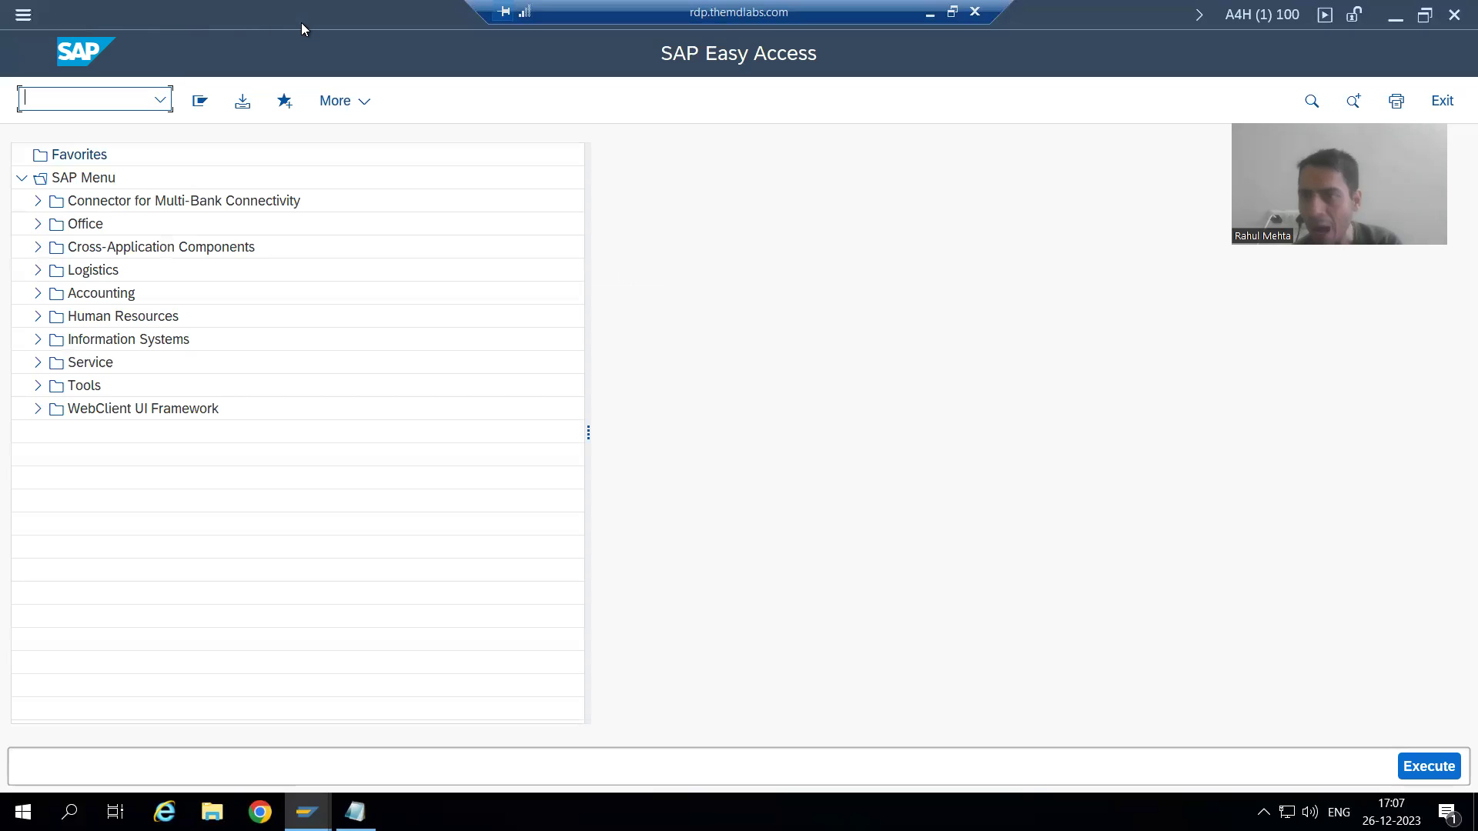
Open SAP GUI Options via More > Help > SAP GUI settings and actions to view the Quartz Theme settings
left_click(356, 102)
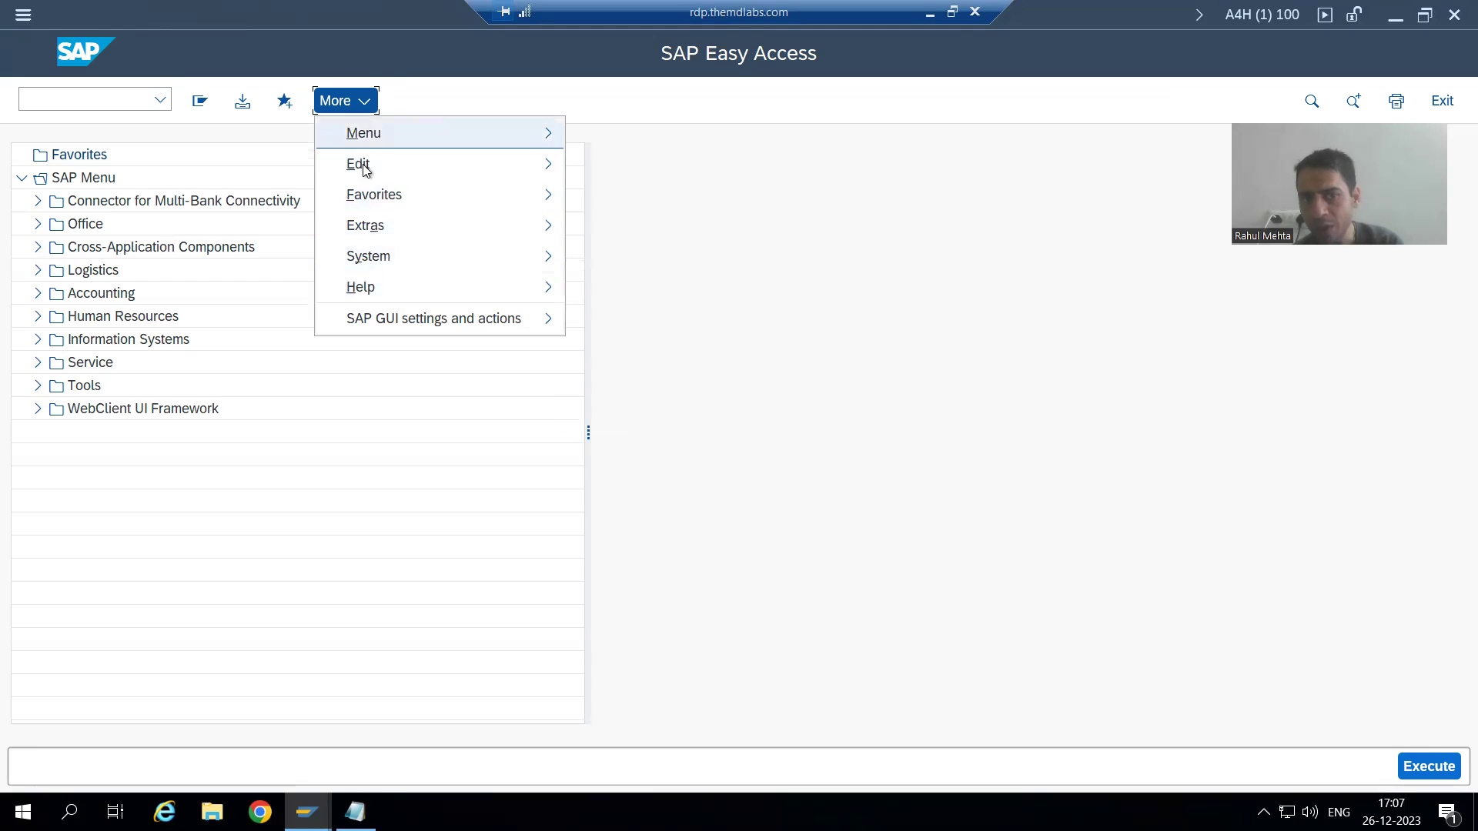
mouse_move(363, 275)
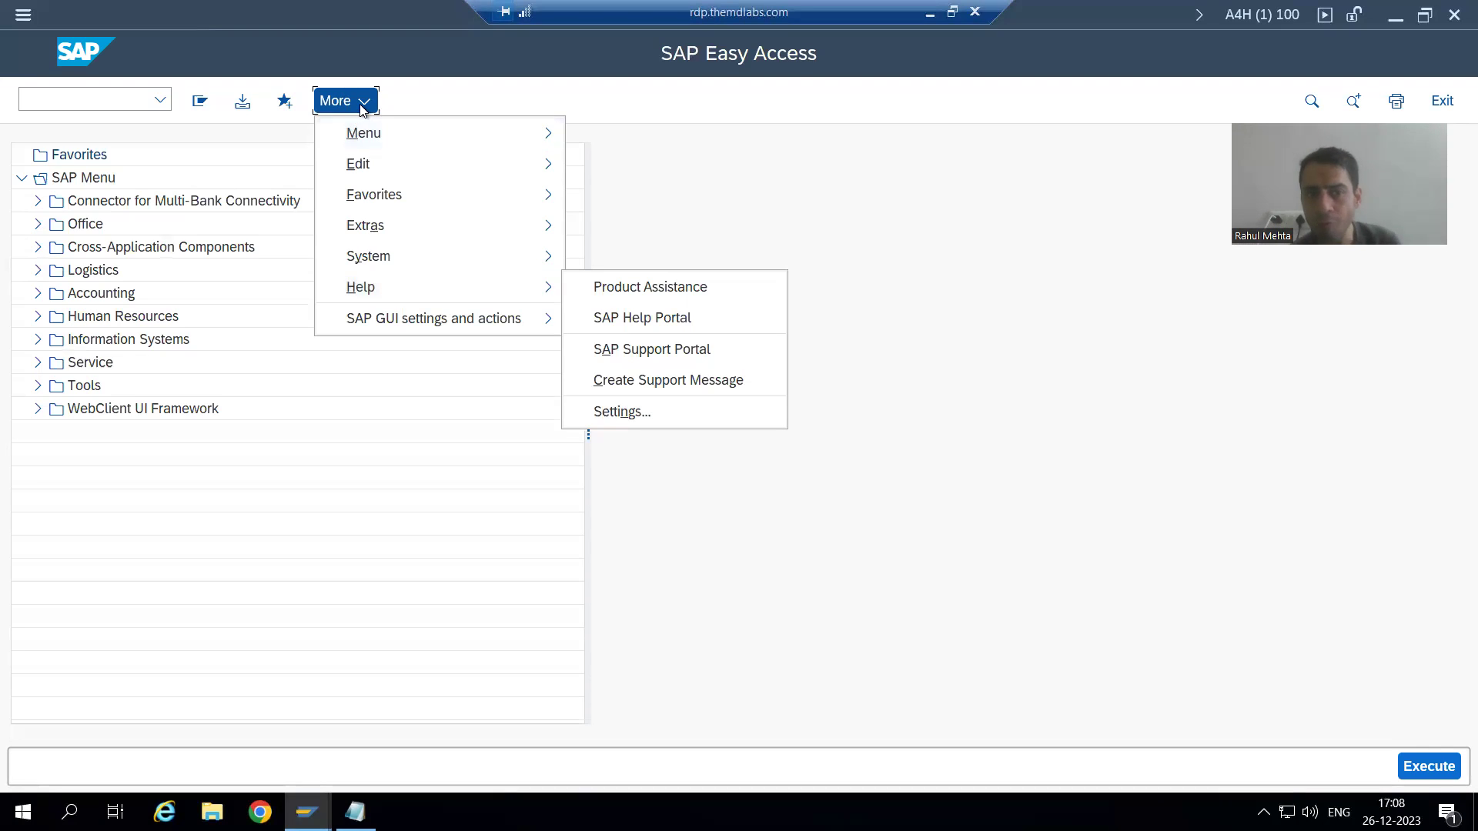
mouse_move(401, 327)
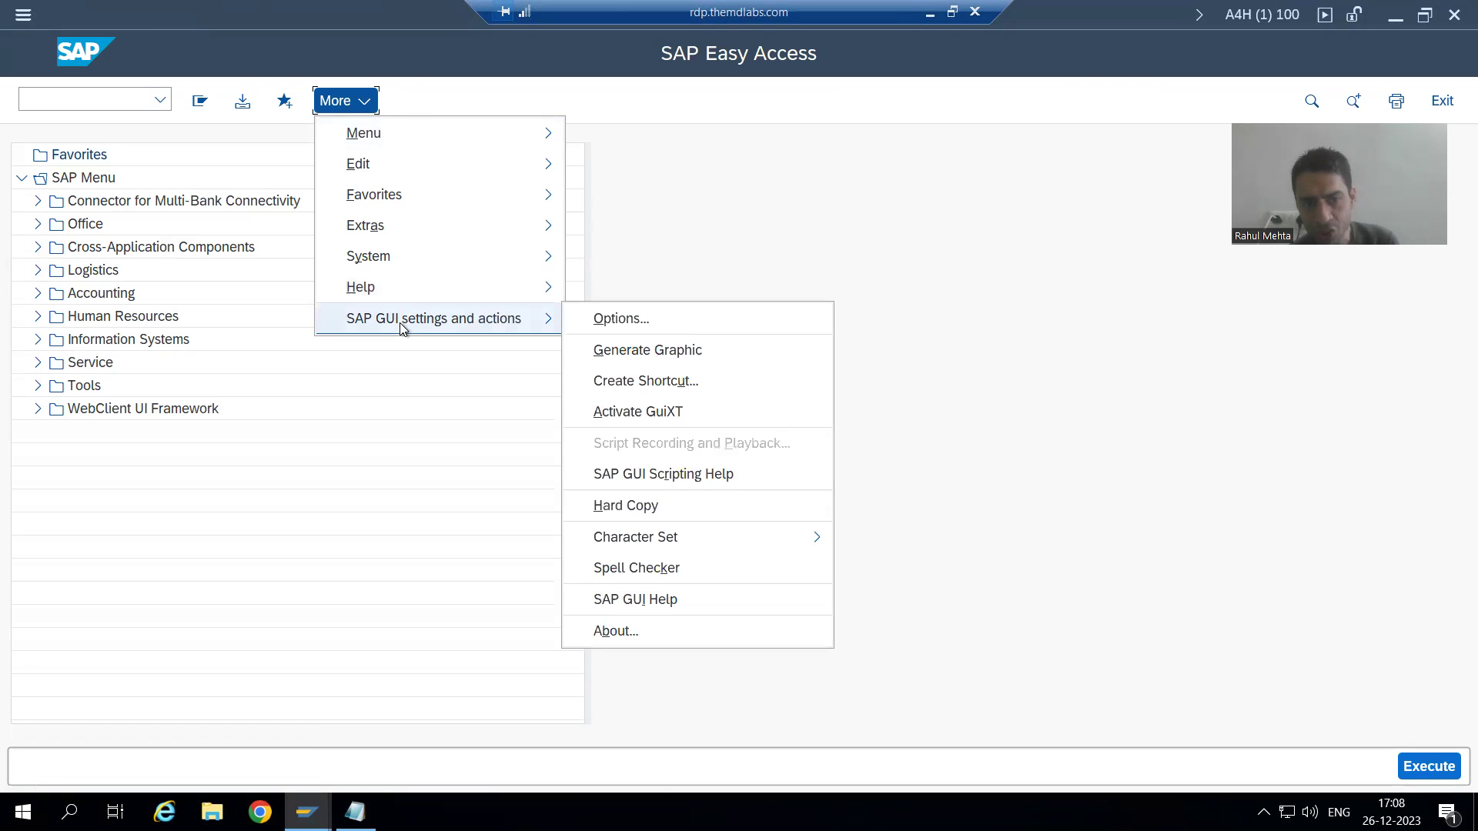
left_click(588, 323)
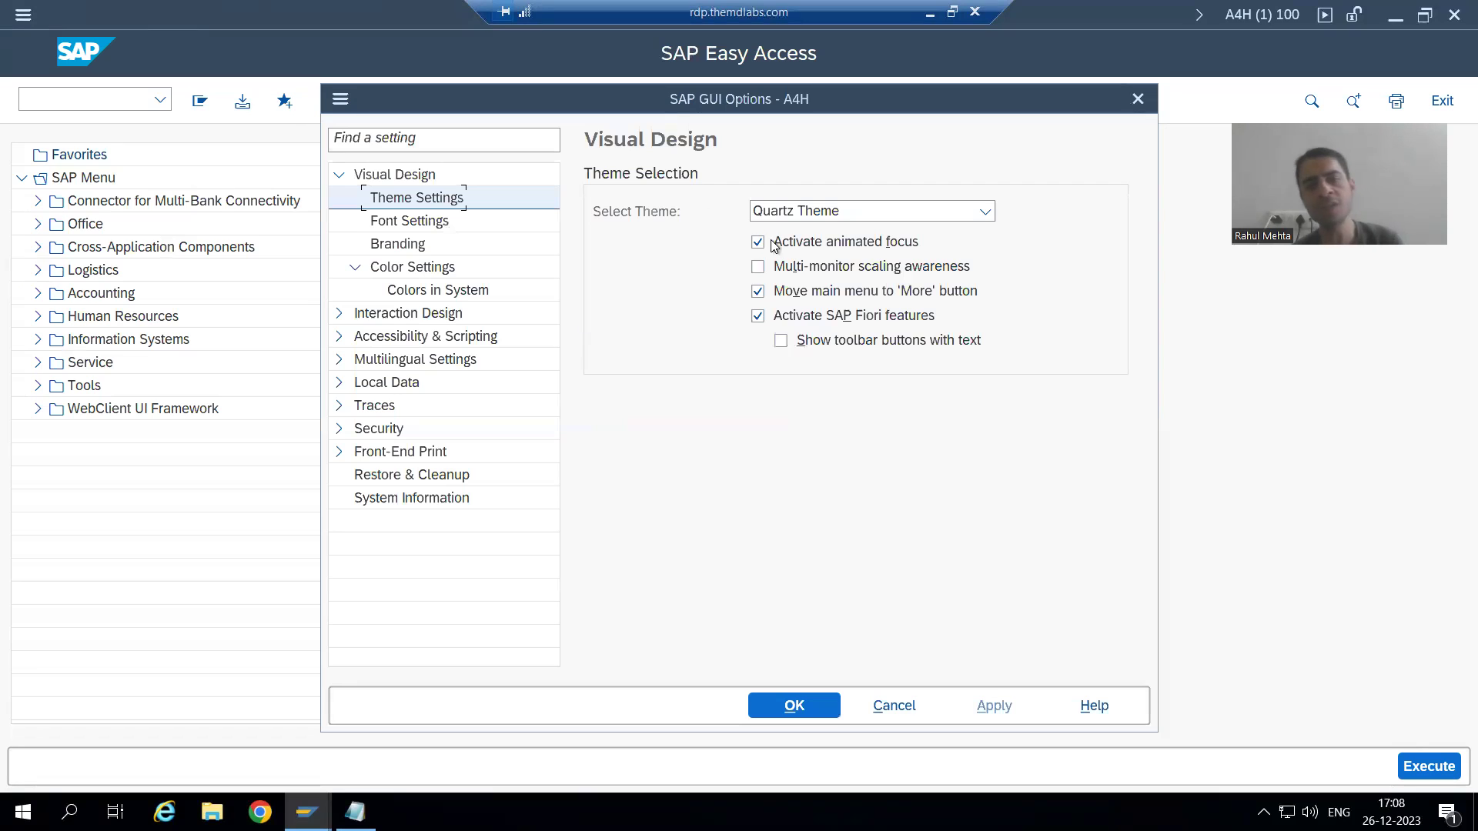